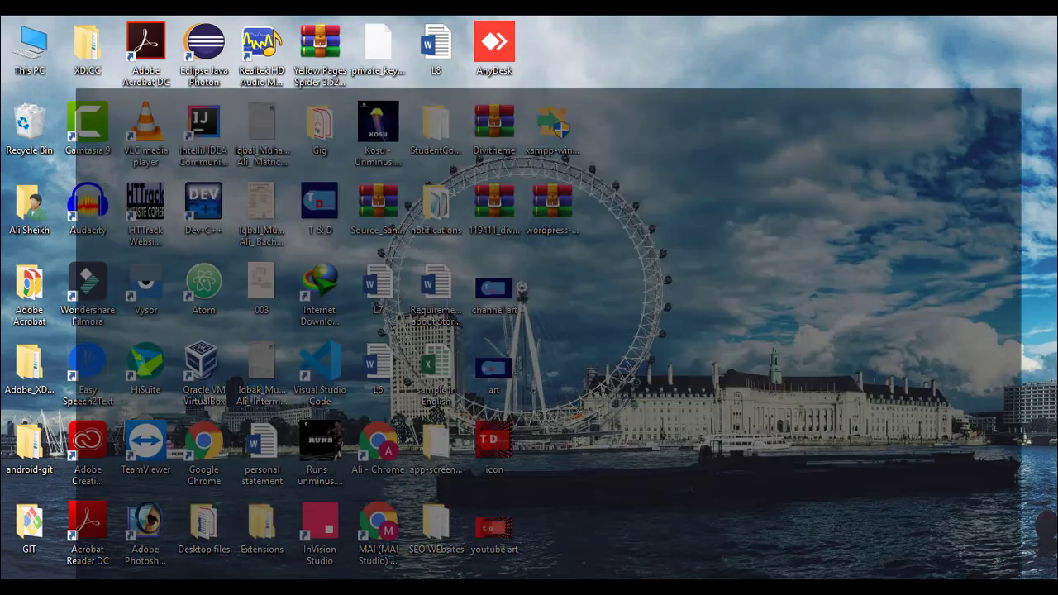
# Step: Open the XAMPP download page in Chrome, request the 64-bit Windows installer for version 7.2.30, and cancel saving it
pyautogui.click(590, 524)
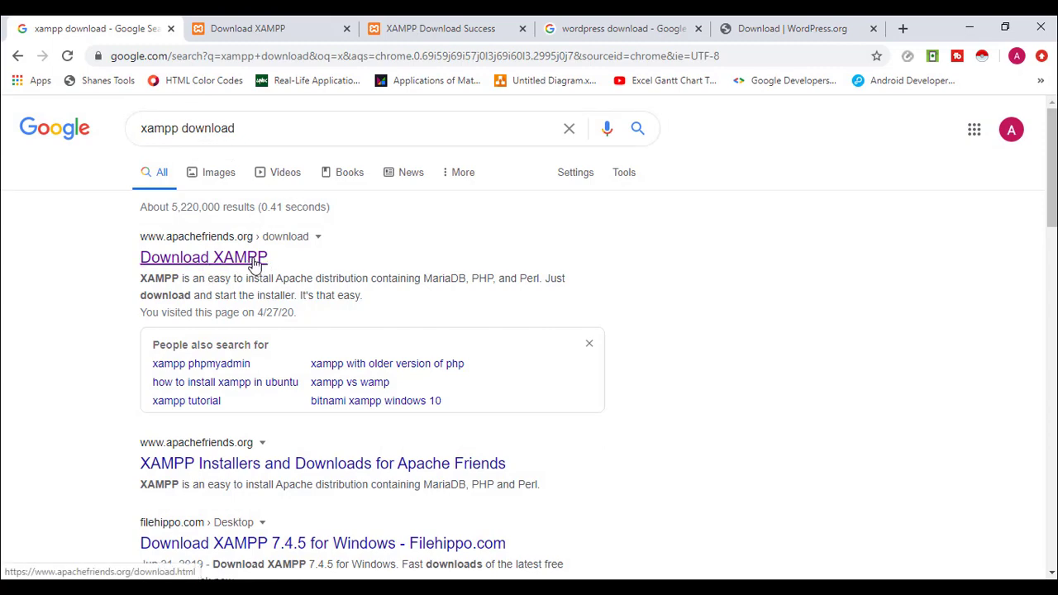
pyautogui.click(289, 21)
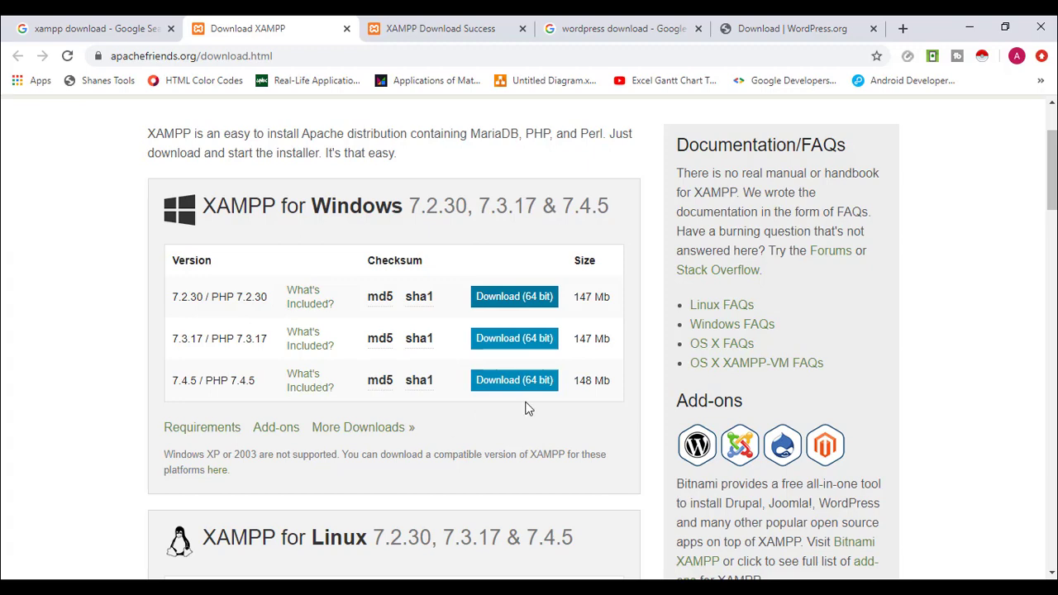
pyautogui.click(530, 304)
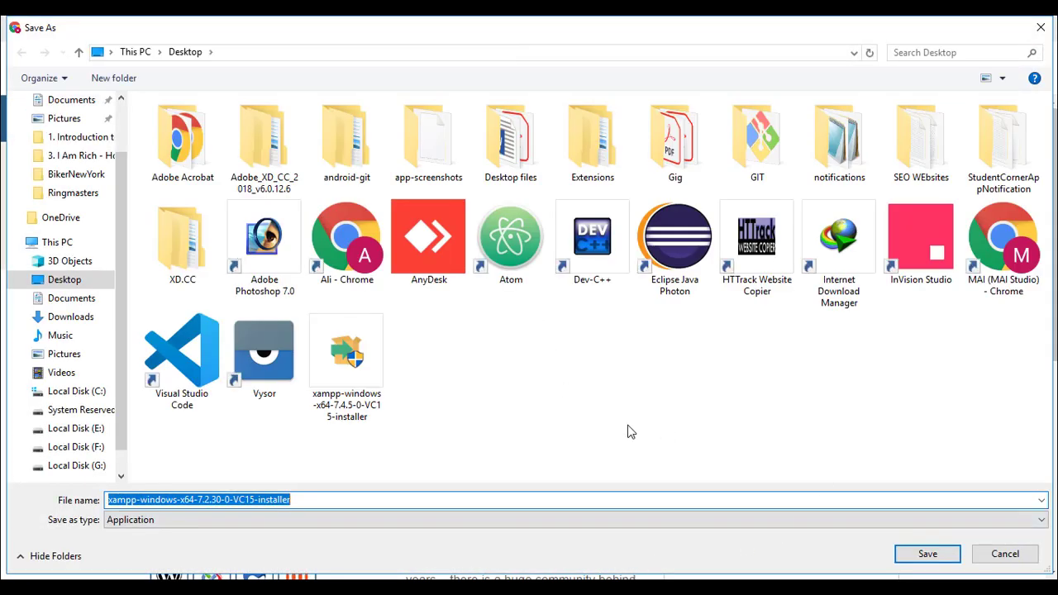
pyautogui.click(1004, 557)
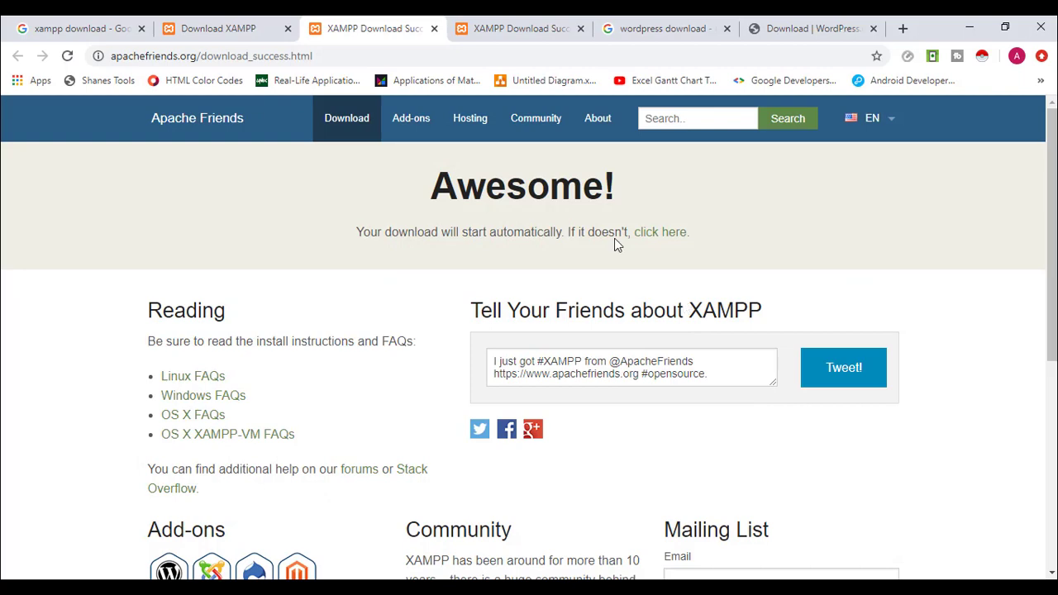
# Step: Request the WordPress 5.4.1 download from wordpress.org, cancel saving it, and return to the desktop
pyautogui.click(620, 28)
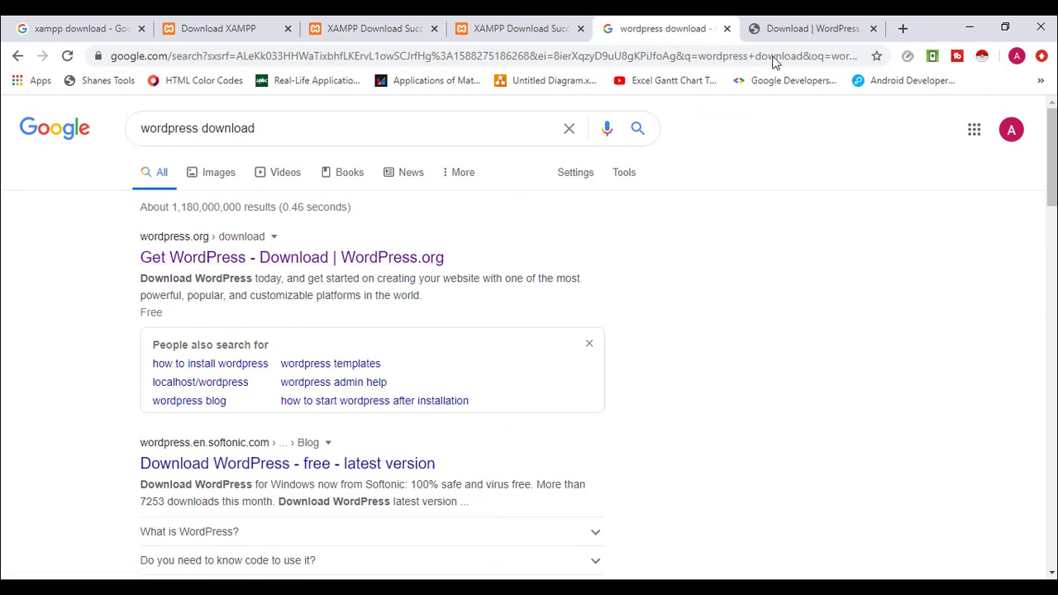
pyautogui.click(816, 27)
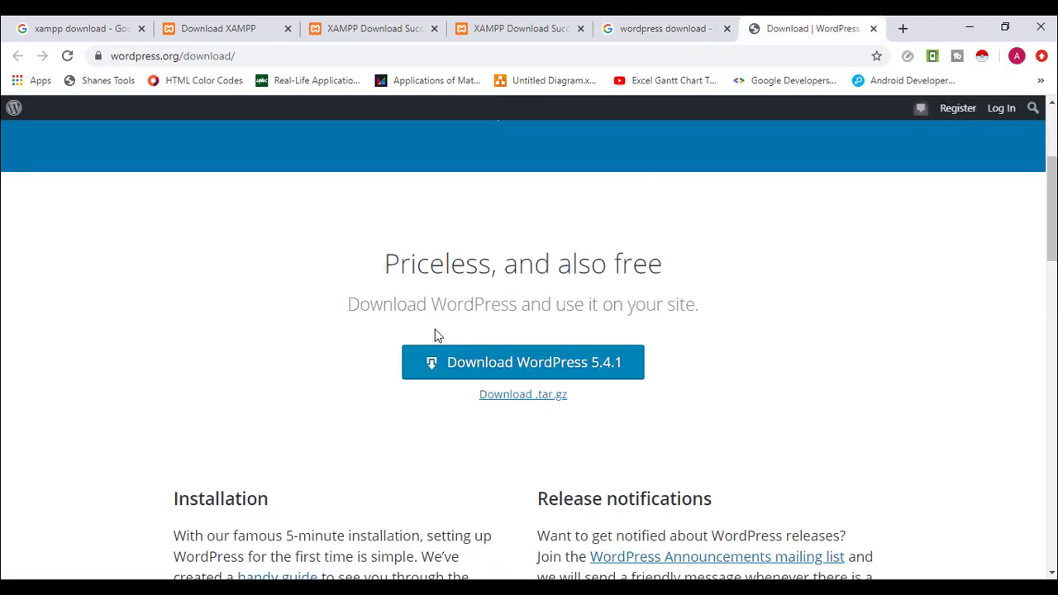
pyautogui.click(616, 372)
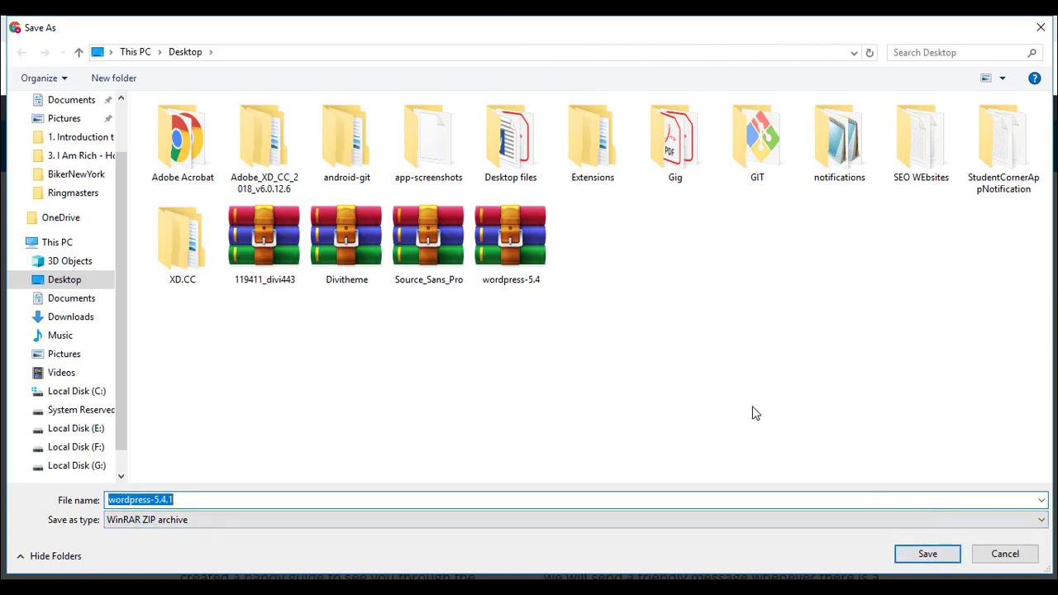
pyautogui.click(994, 552)
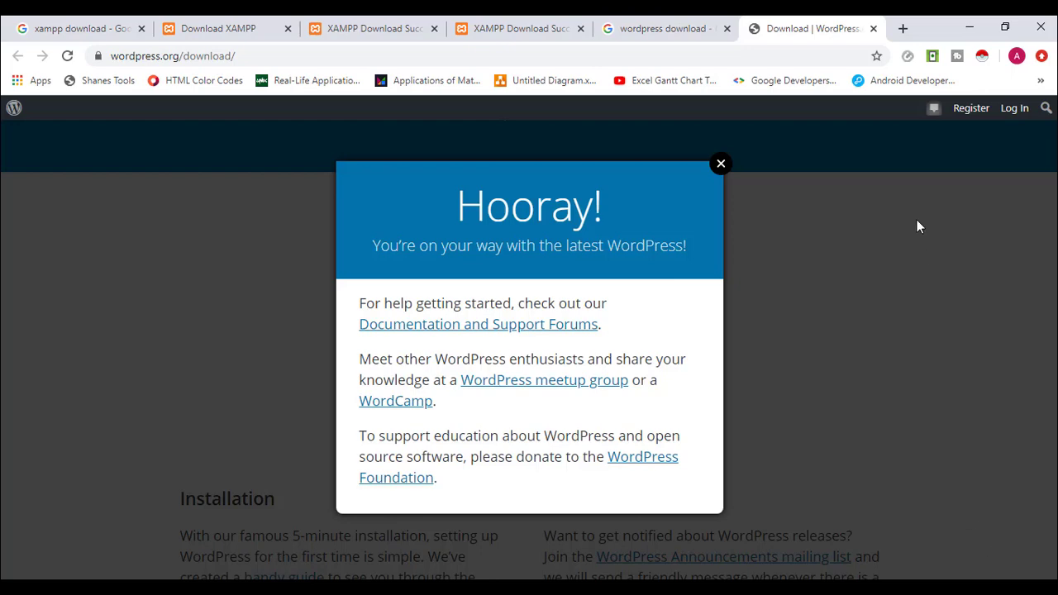
pyautogui.click(722, 165)
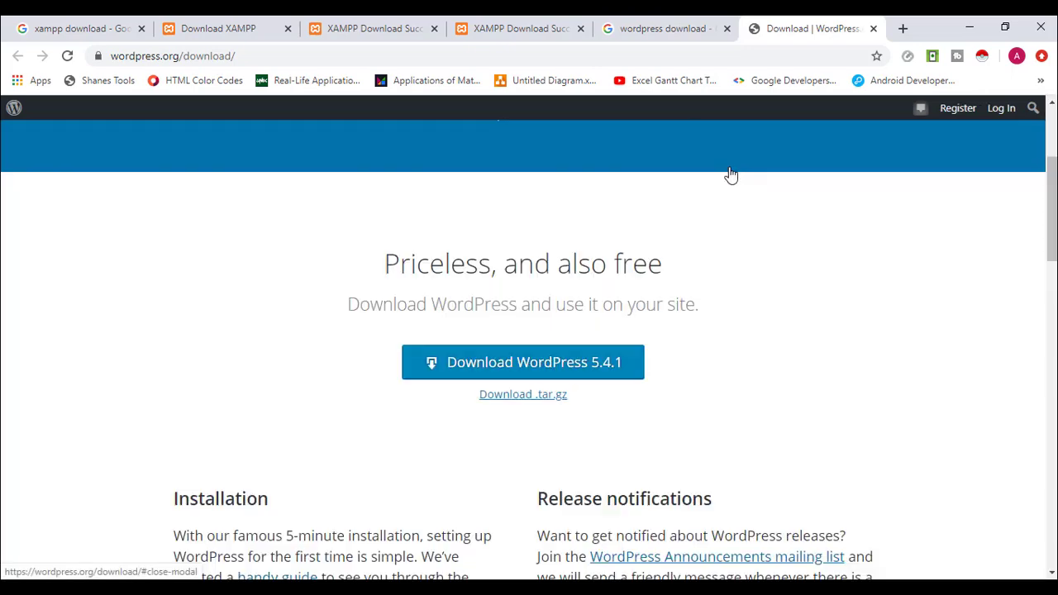
pyautogui.click(969, 25)
# Step: Launch the XAMPP 7.4.5 installer from the desktop, dismiss the UAC warning, and accept all default components
pyautogui.click(566, 126)
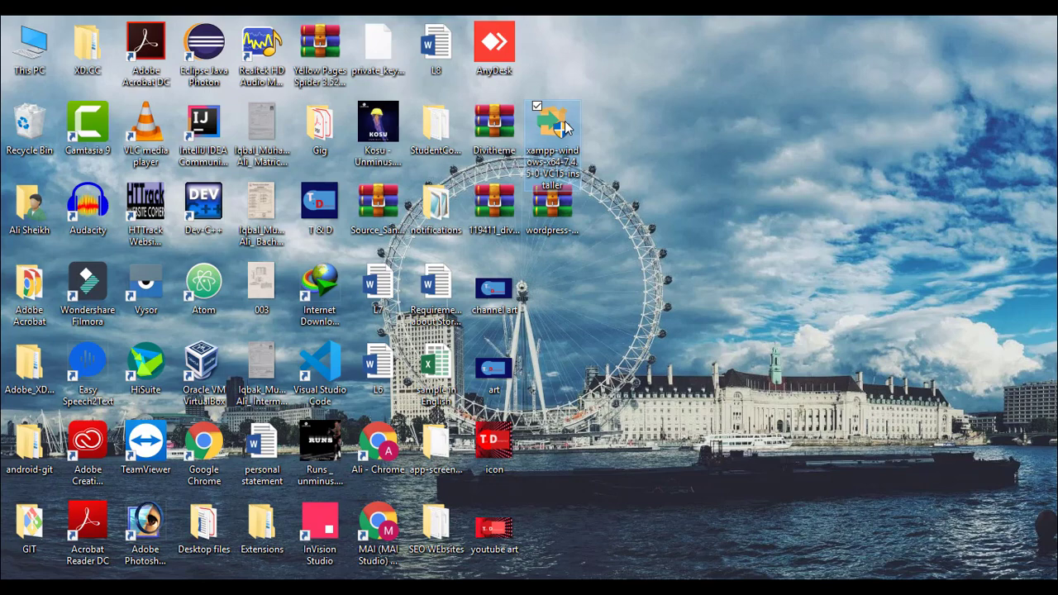
pyautogui.doubleClick(566, 126)
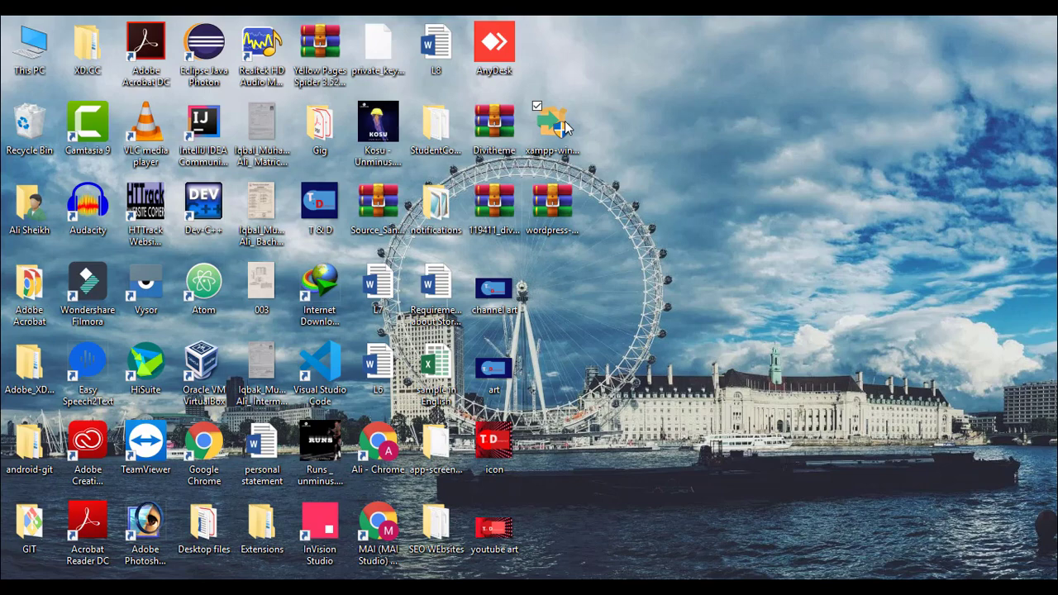
pyautogui.moveTo(591, 588)
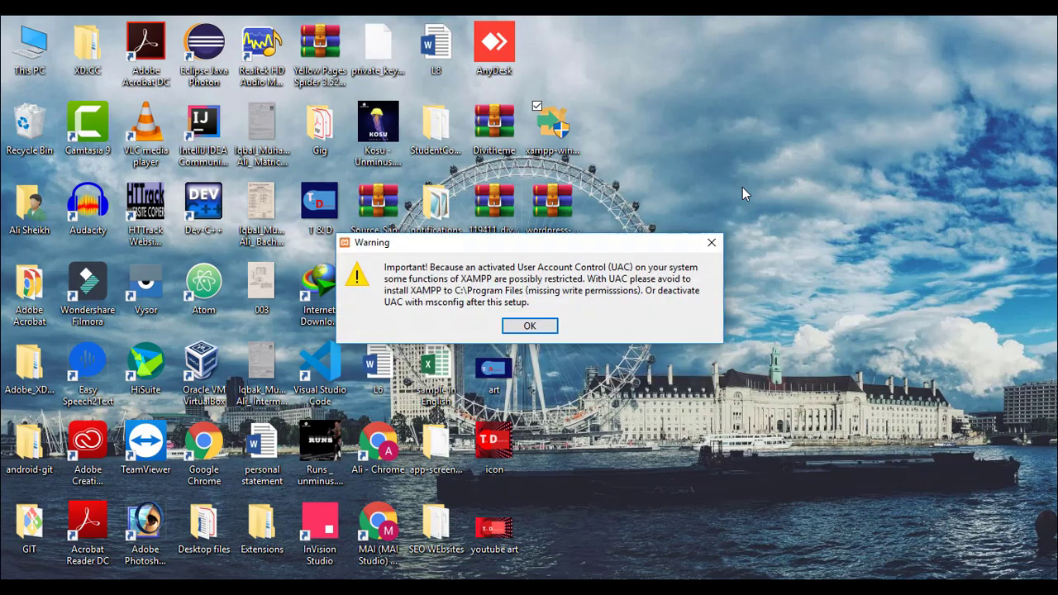
pyautogui.click(534, 327)
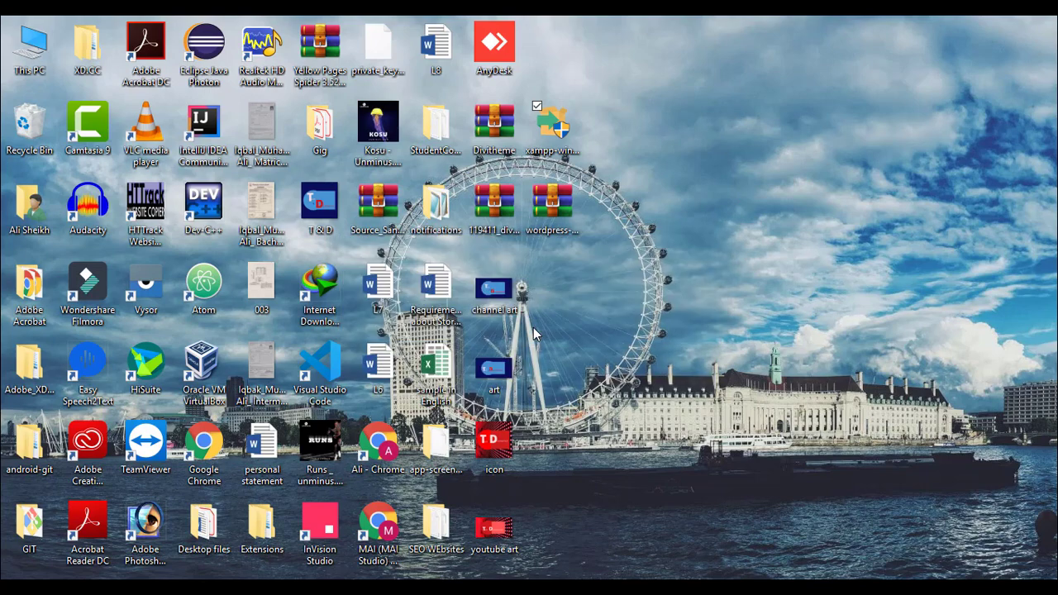
pyautogui.click(645, 460)
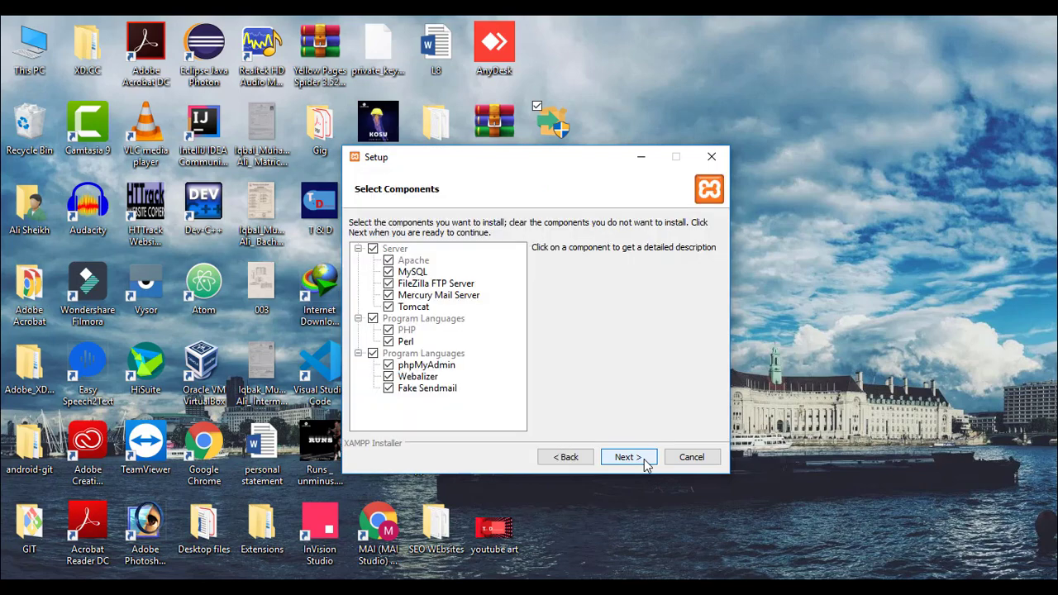
pyautogui.click(645, 463)
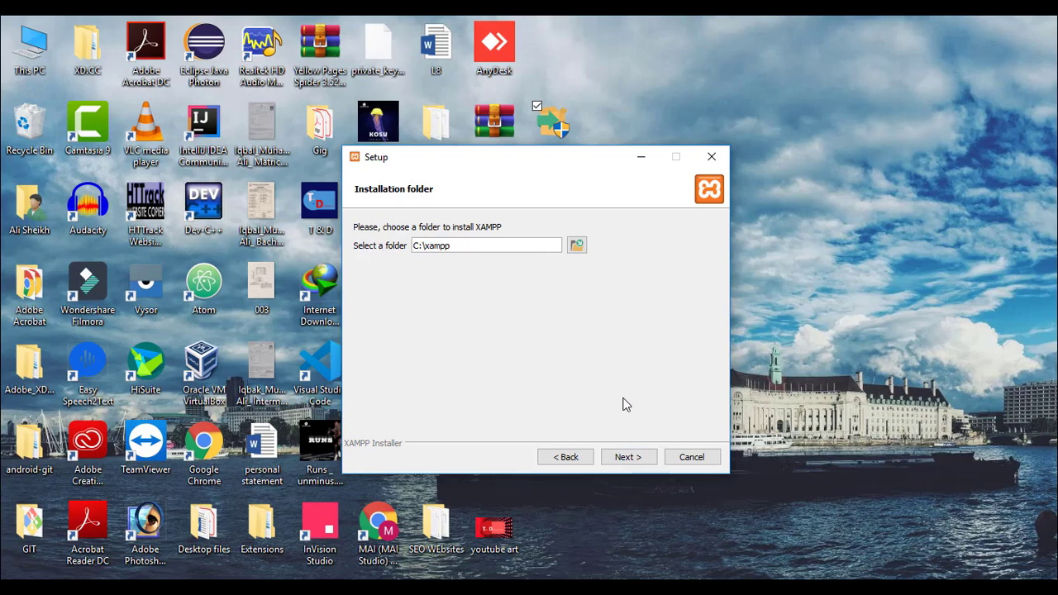
# Step: Try to use C:\xampp as the XAMPP installation folder
pyautogui.click(577, 247)
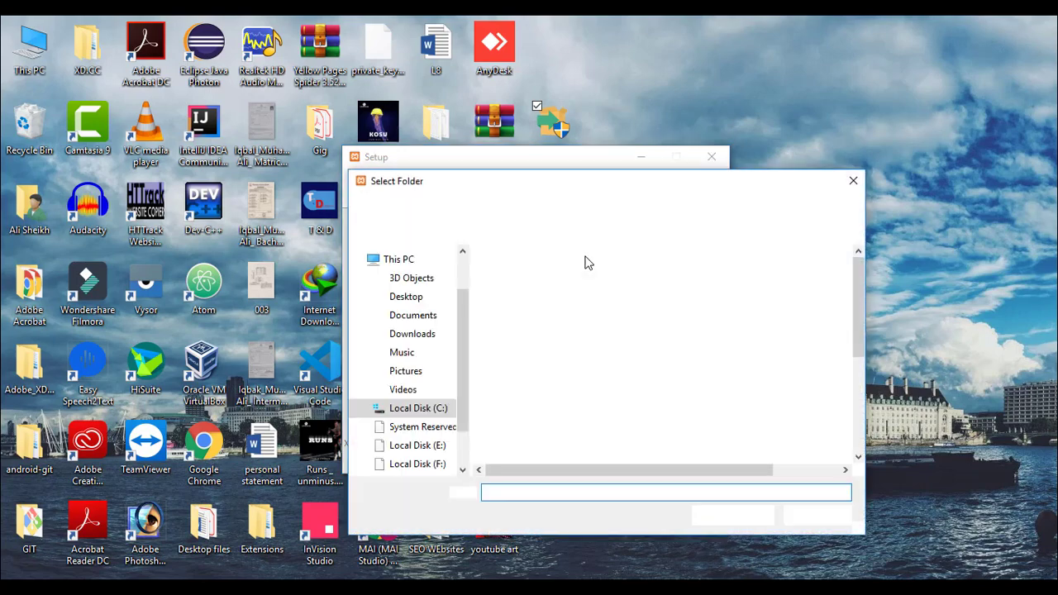
pyautogui.click(854, 180)
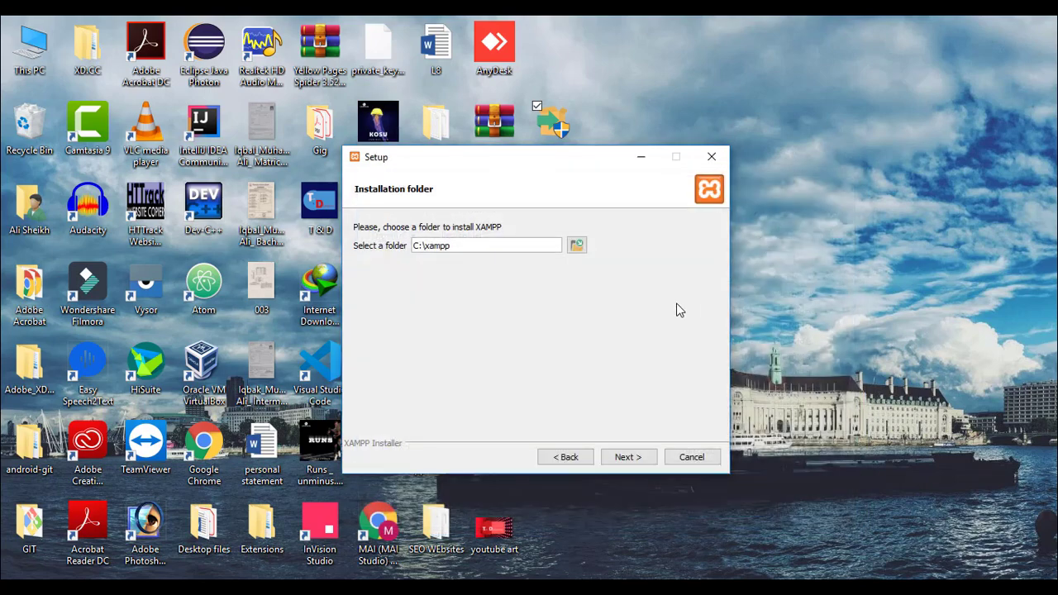
pyautogui.click(628, 457)
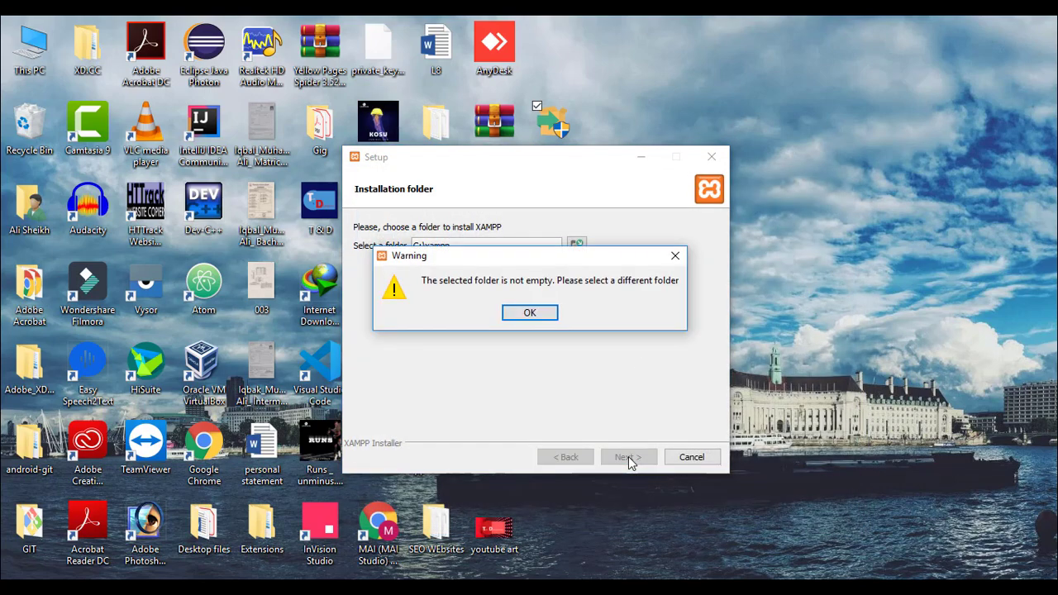
pyautogui.click(676, 256)
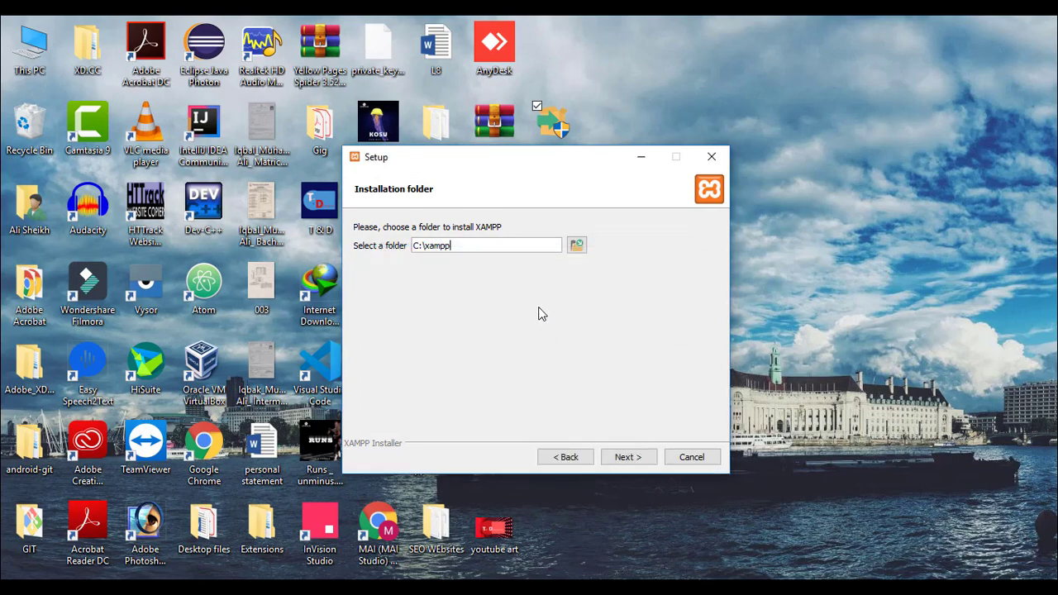
# Step: Try to use the Desktop folder as the XAMPP installation location
pyautogui.click(580, 248)
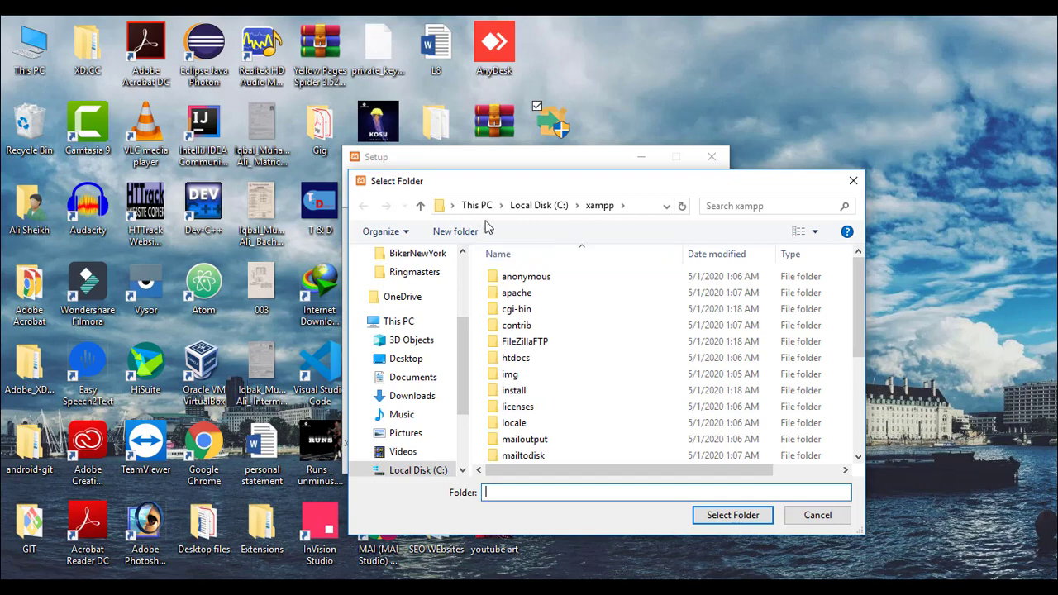
pyautogui.click(400, 362)
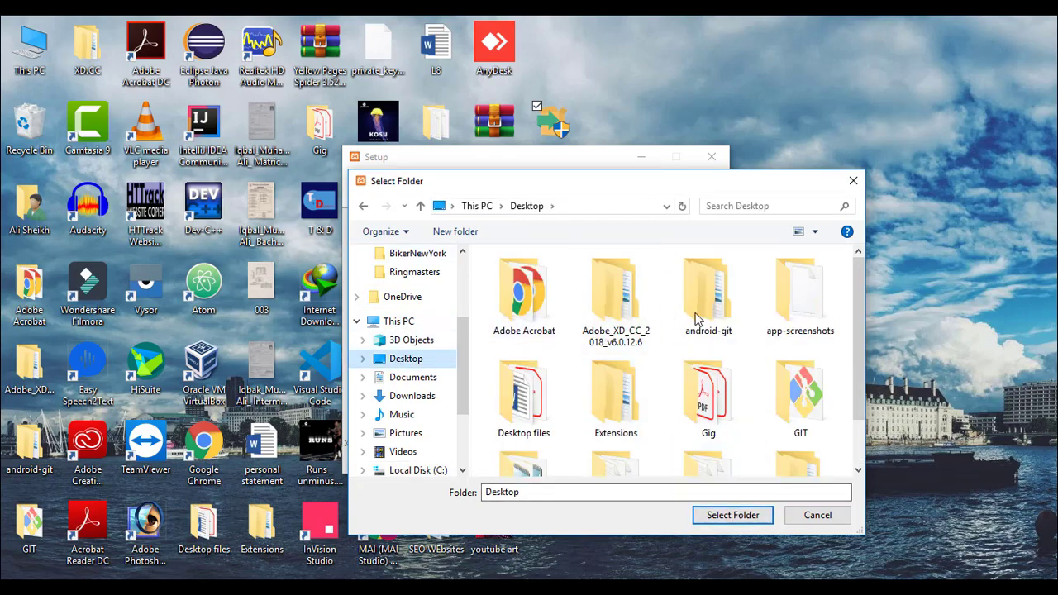
pyautogui.click(745, 520)
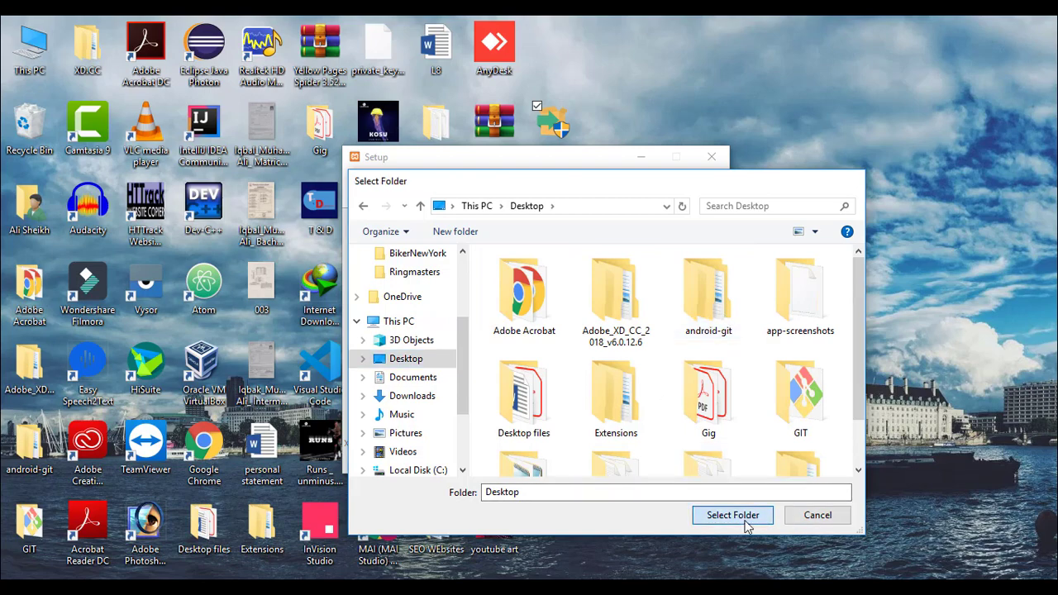
pyautogui.click(626, 456)
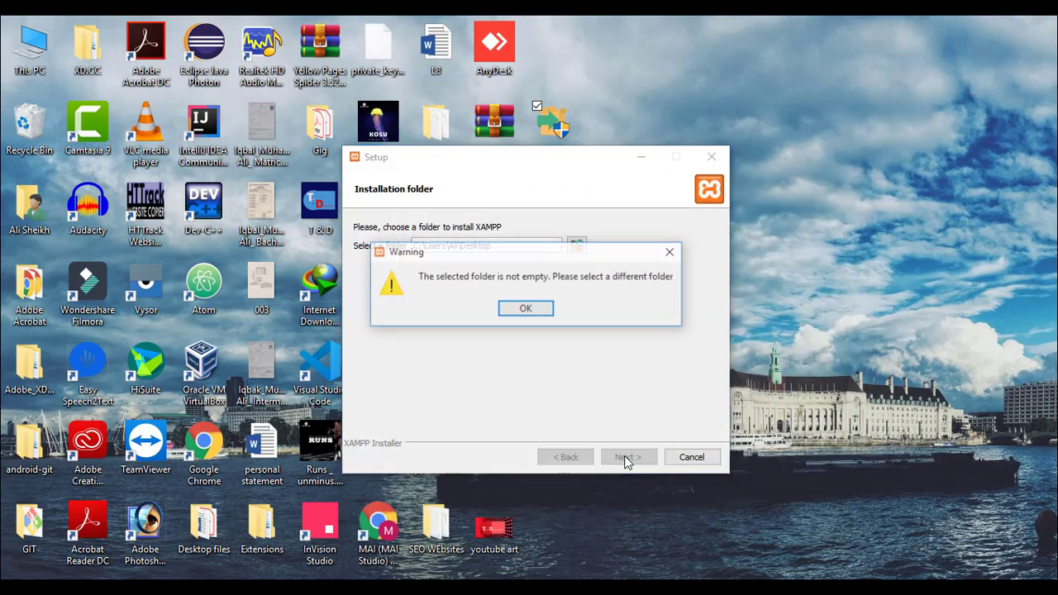
pyautogui.click(525, 309)
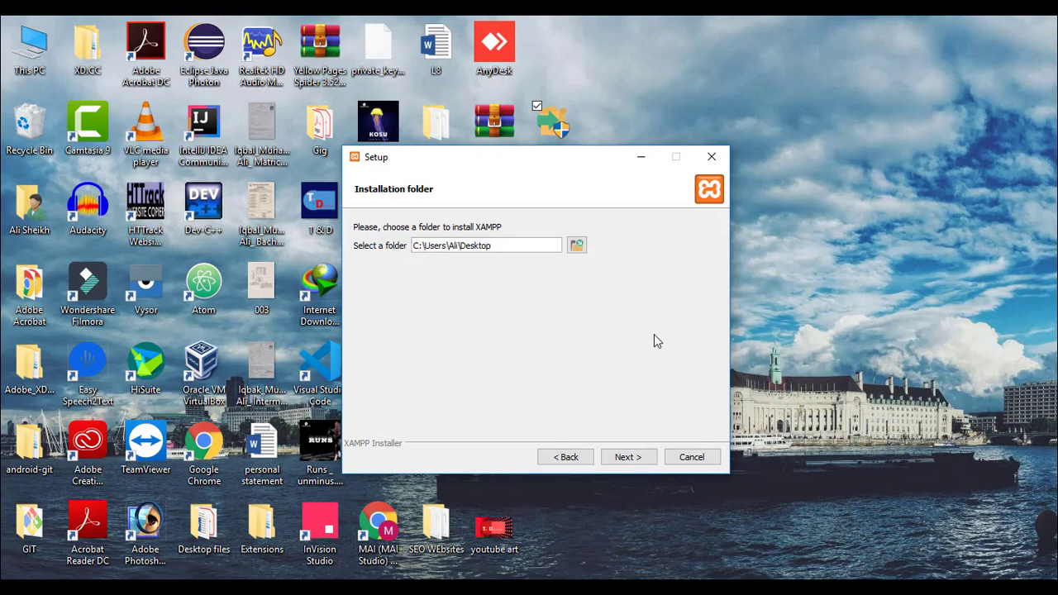
# Step: Set the XAMPP installation folder to a new xampp folder on drive G and continue
pyautogui.click(577, 247)
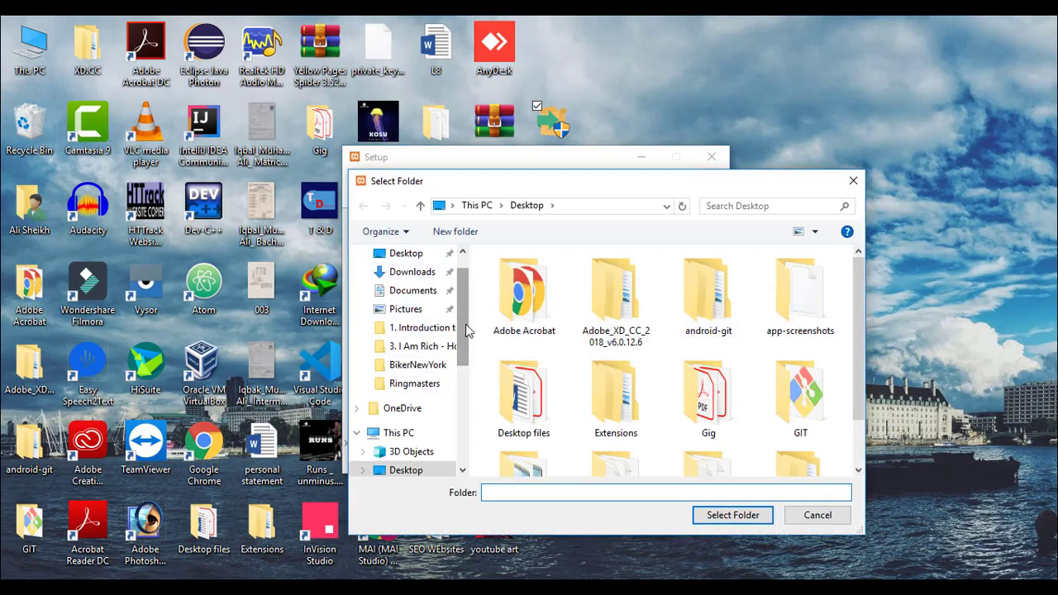
pyautogui.moveTo(467, 333); pyautogui.dragTo(466, 429)
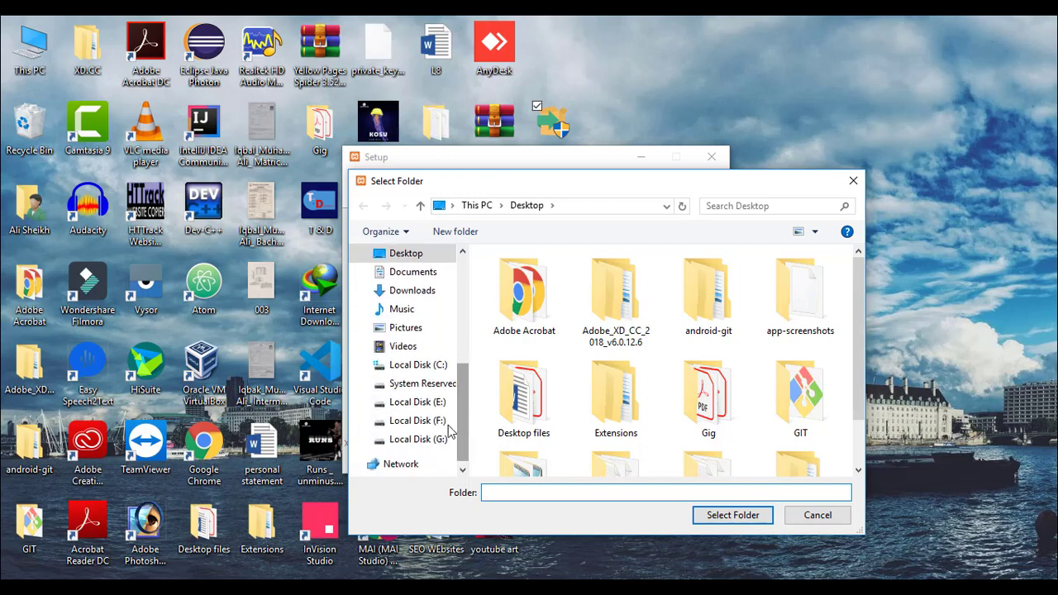
pyautogui.click(731, 515)
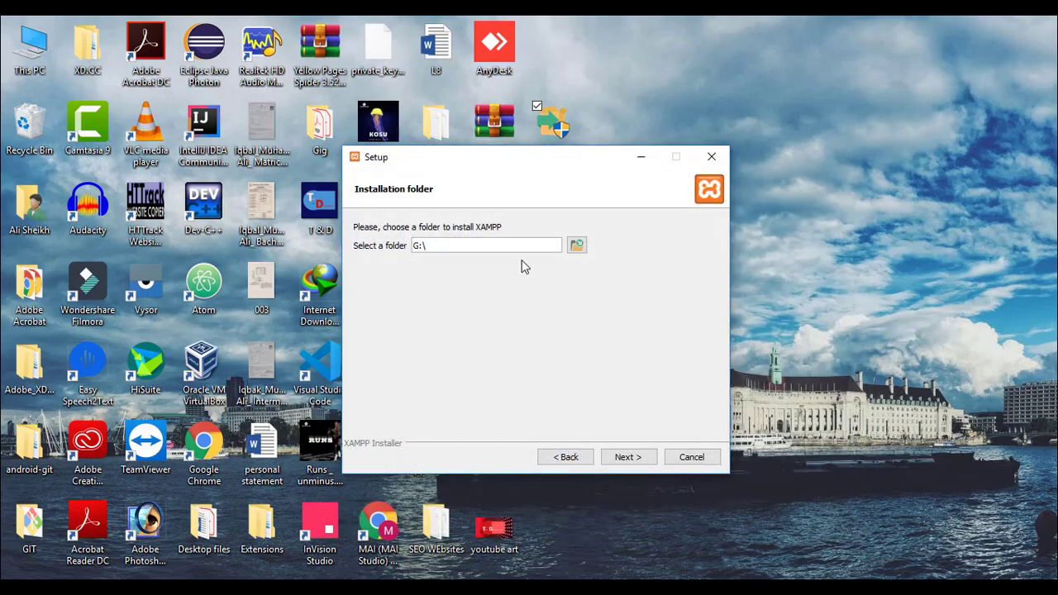
pyautogui.click(522, 245)
pyautogui.write('xampp')
pyautogui.click(621, 455)
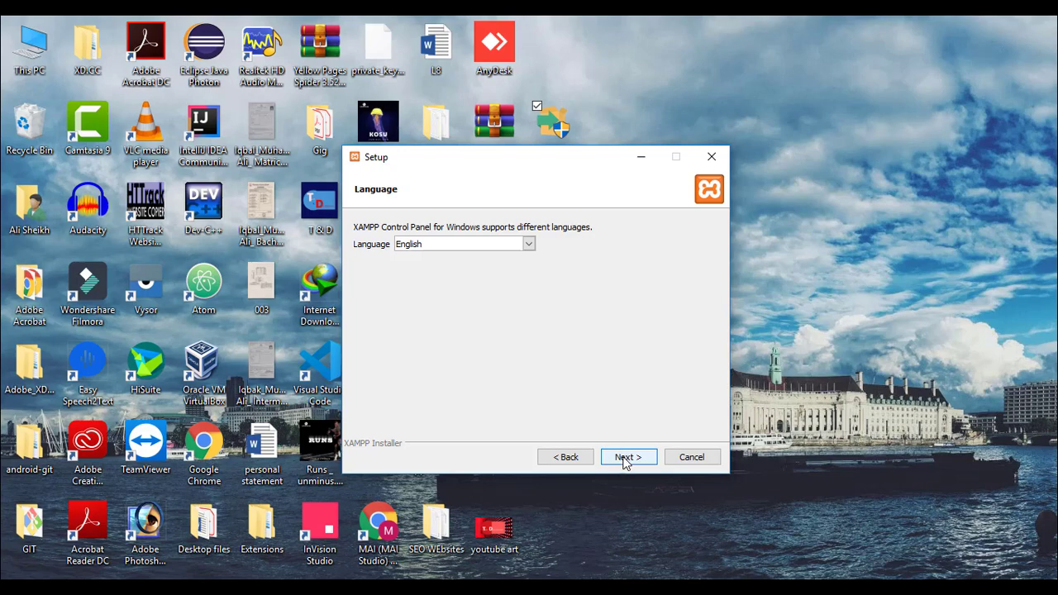
# Step: Start the XAMPP installation with English and the default Bitnami option, and cancel it while it is preparing
pyautogui.click(626, 460)
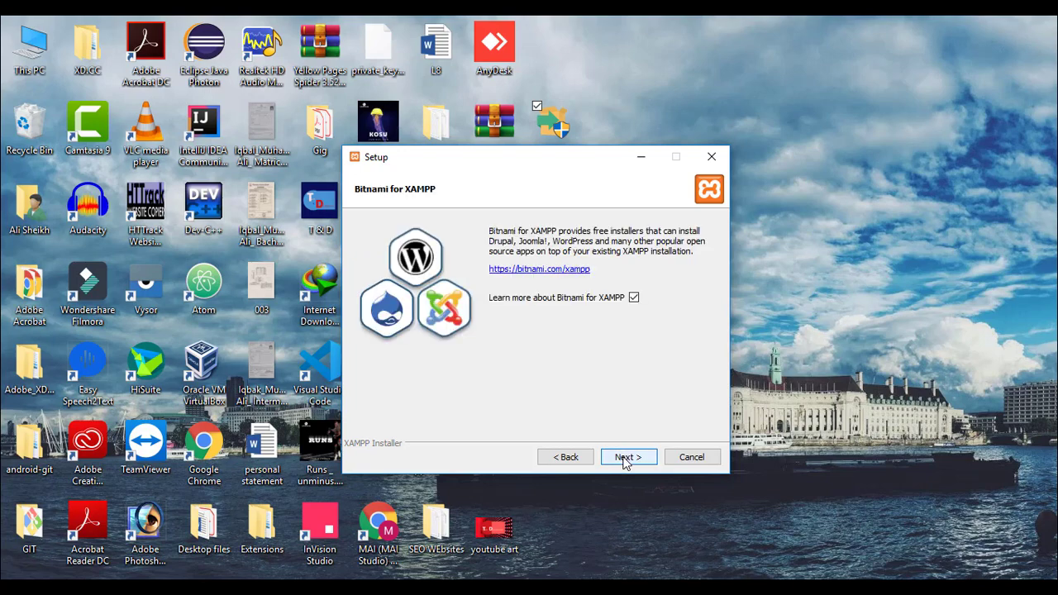
pyautogui.click(626, 461)
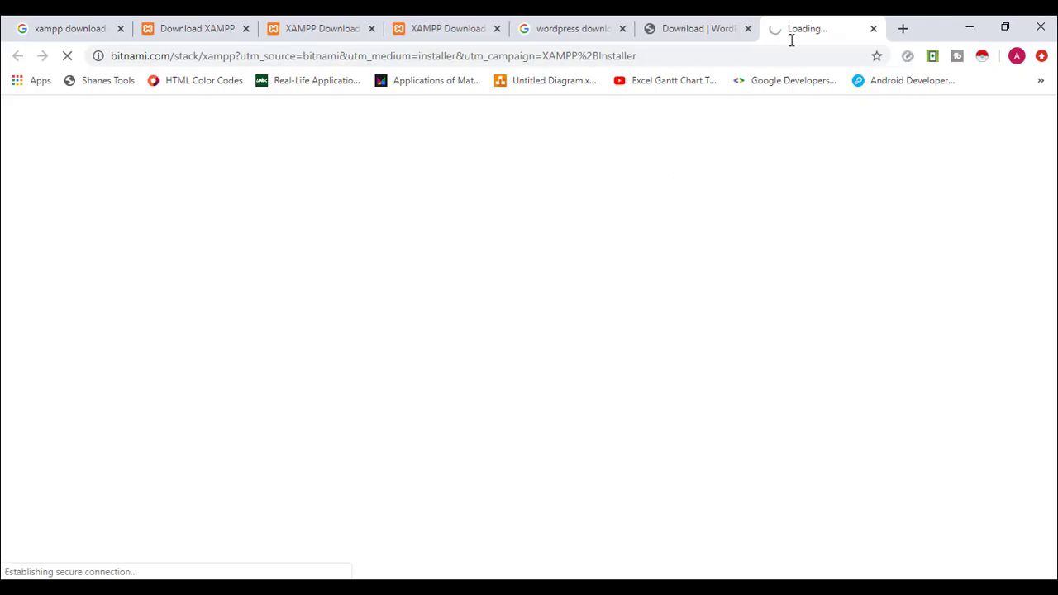
pyautogui.click(966, 28)
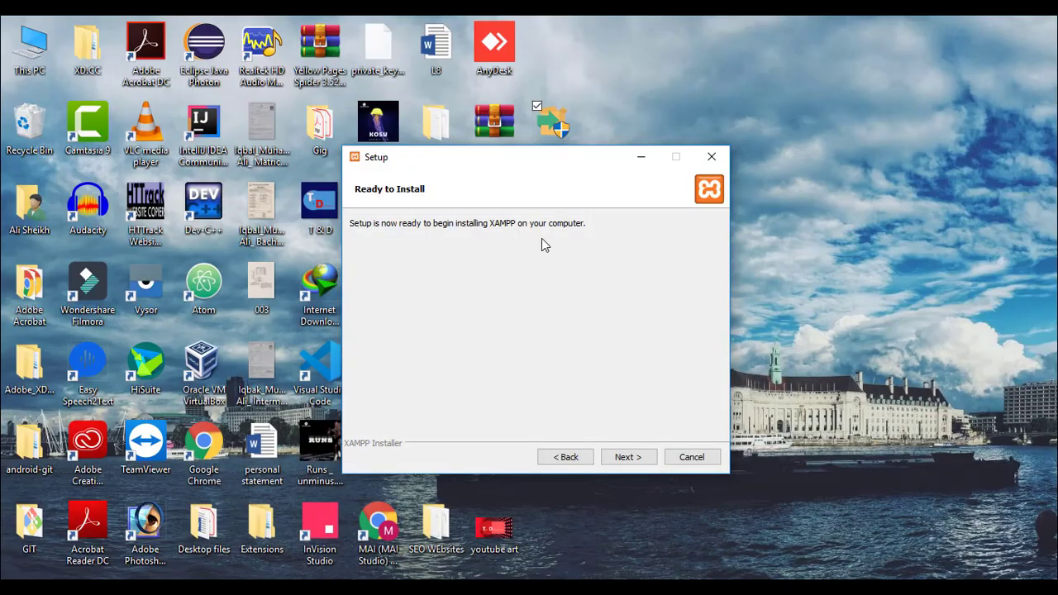
pyautogui.click(620, 457)
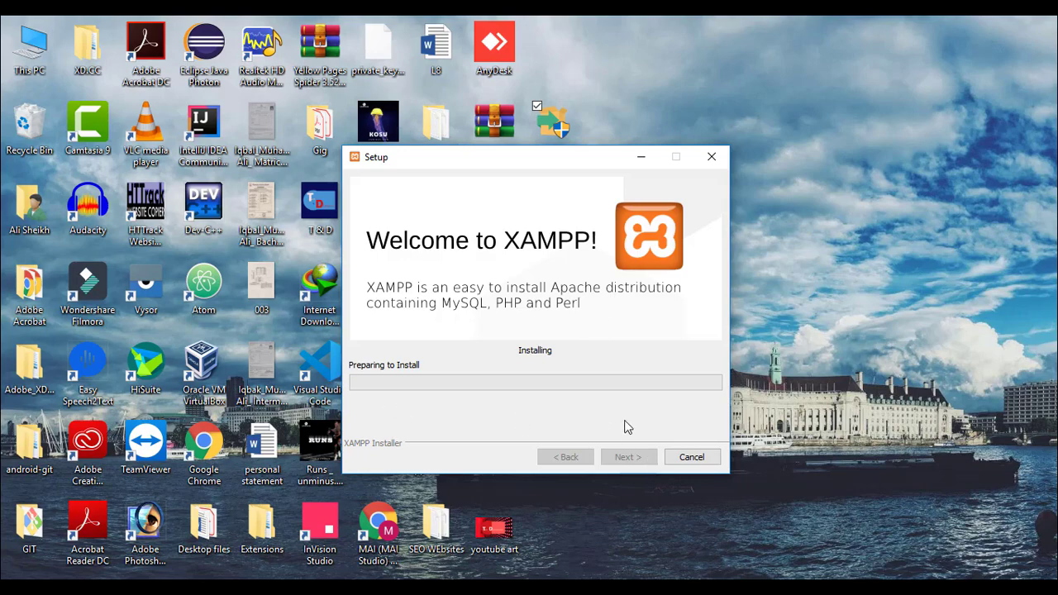
pyautogui.click(692, 456)
pyautogui.click(495, 311)
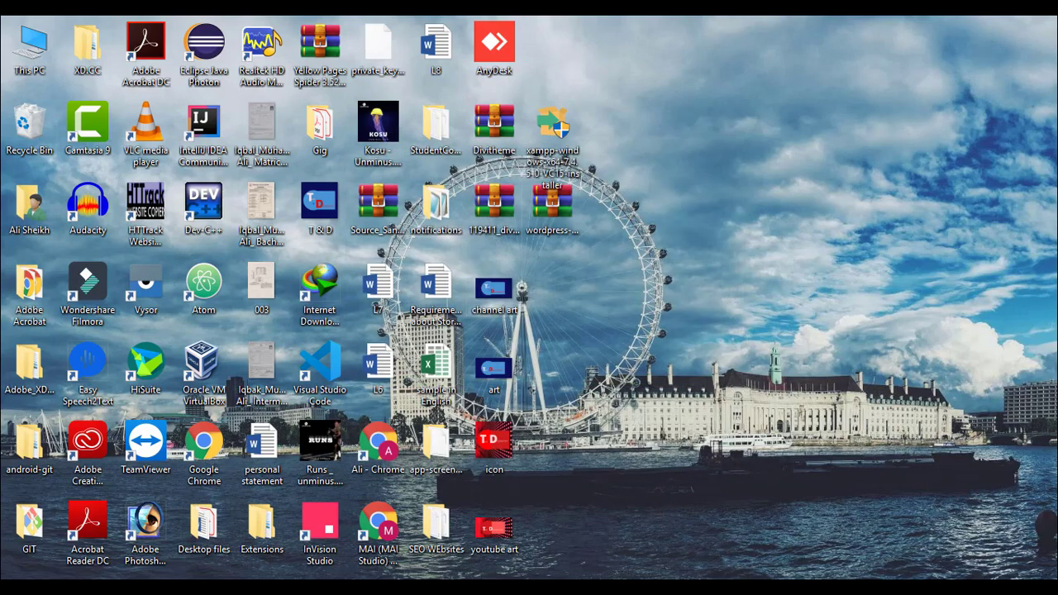
# Step: Open the XAMPP Control Panel and start the Apache module
pyautogui.click(627, 587)
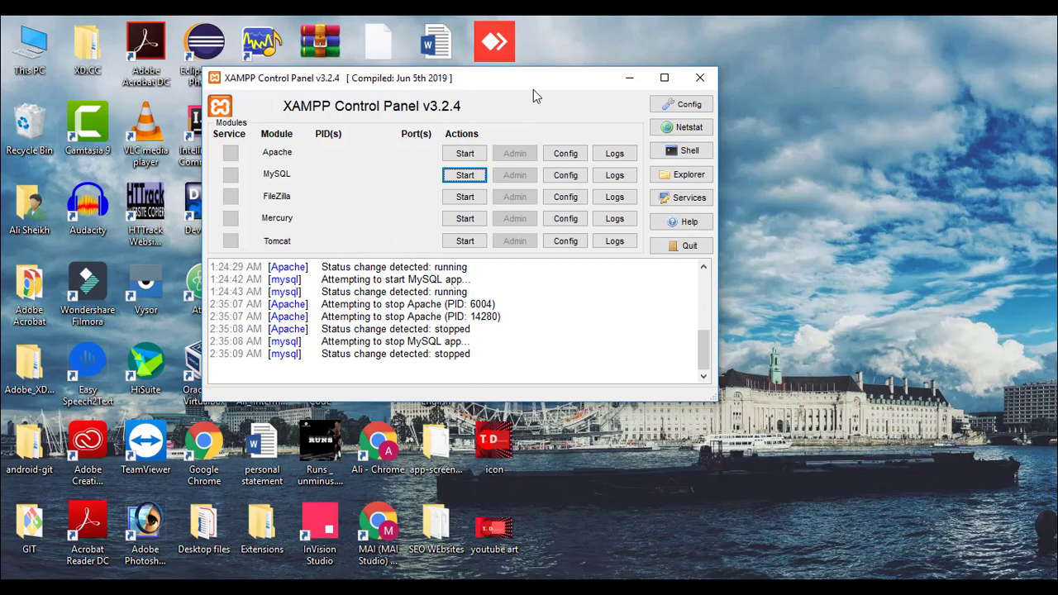
pyautogui.click(466, 160)
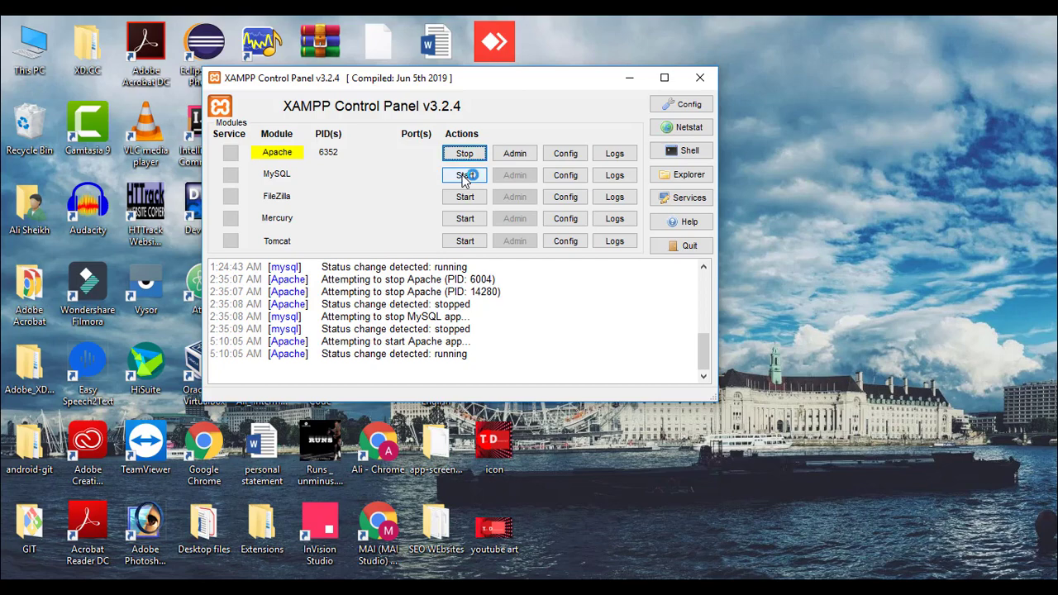
# Step: Start the MySQL module and minimize the XAMPP Control Panel to get back to the WordPress archive on the desktop
pyautogui.click(465, 176)
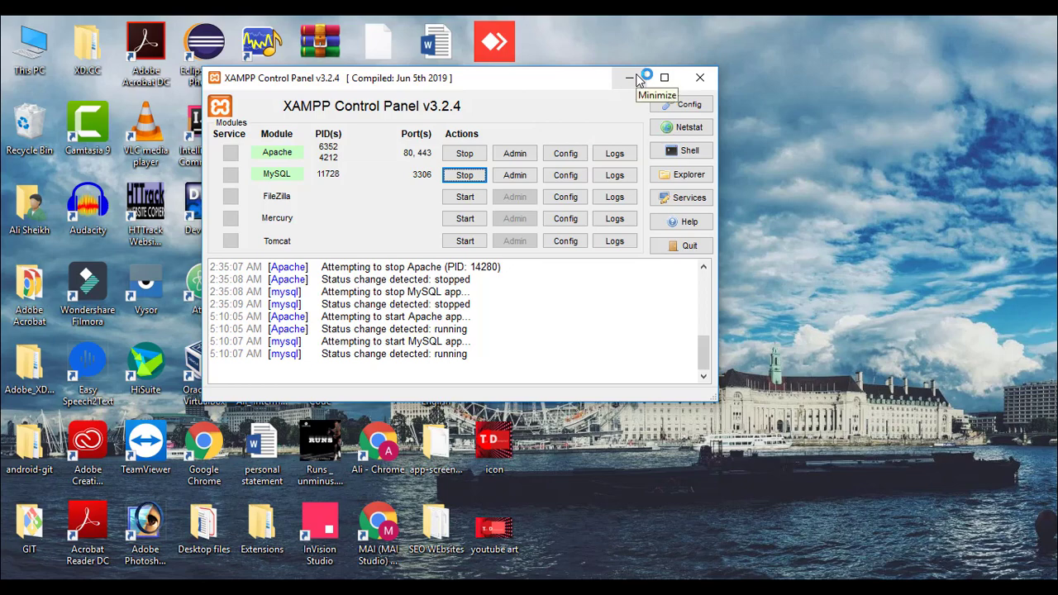
pyautogui.click(631, 78)
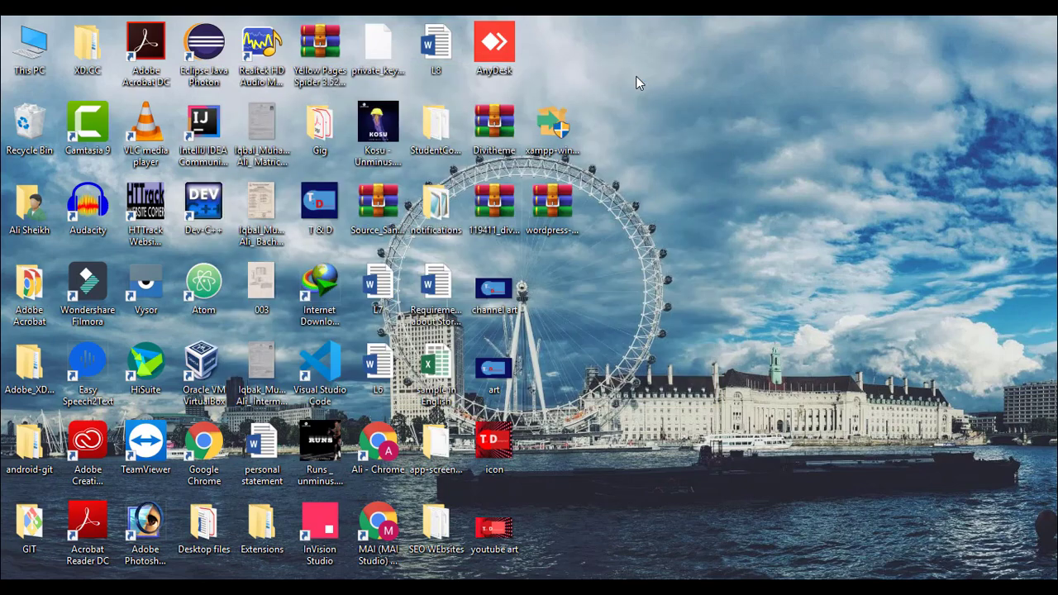
pyautogui.click(565, 214)
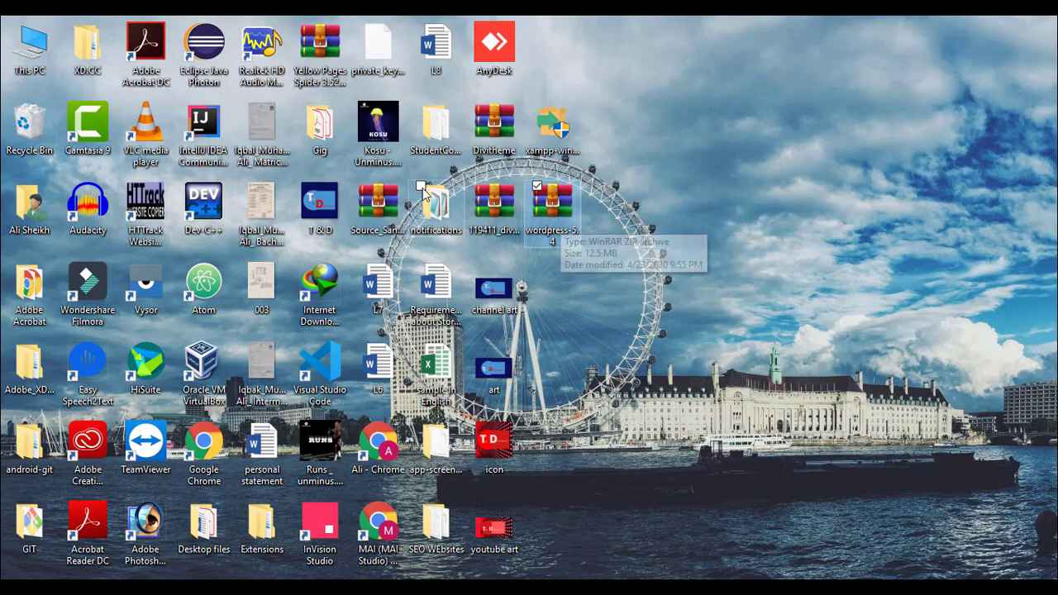
# Step: Open the C:\xampp\htdocs folder in a maximized File Explorer window
pyautogui.click(30, 46)
pyautogui.press('Return')
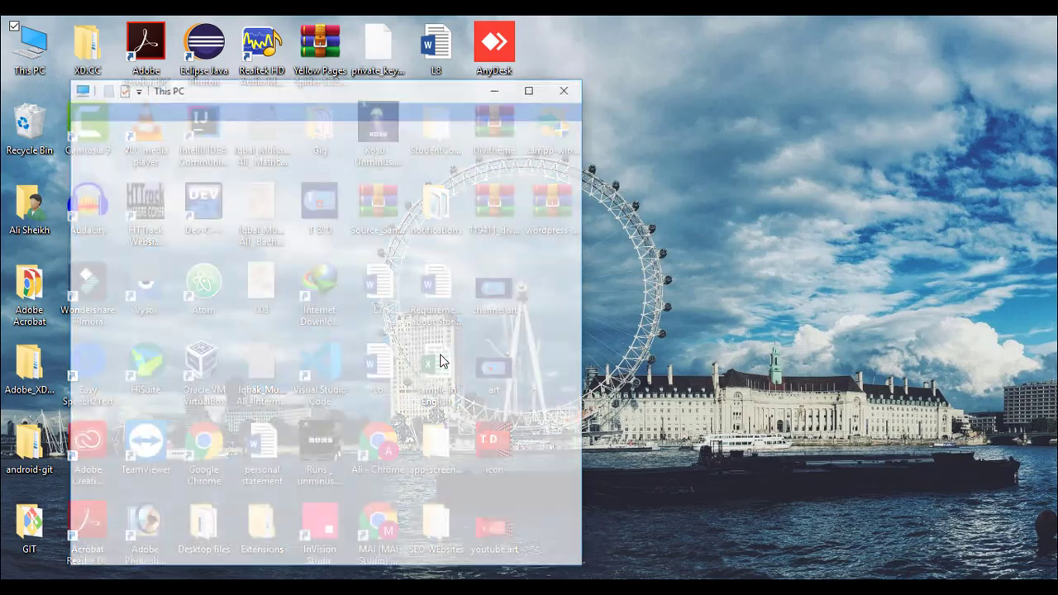
pyautogui.click(534, 88)
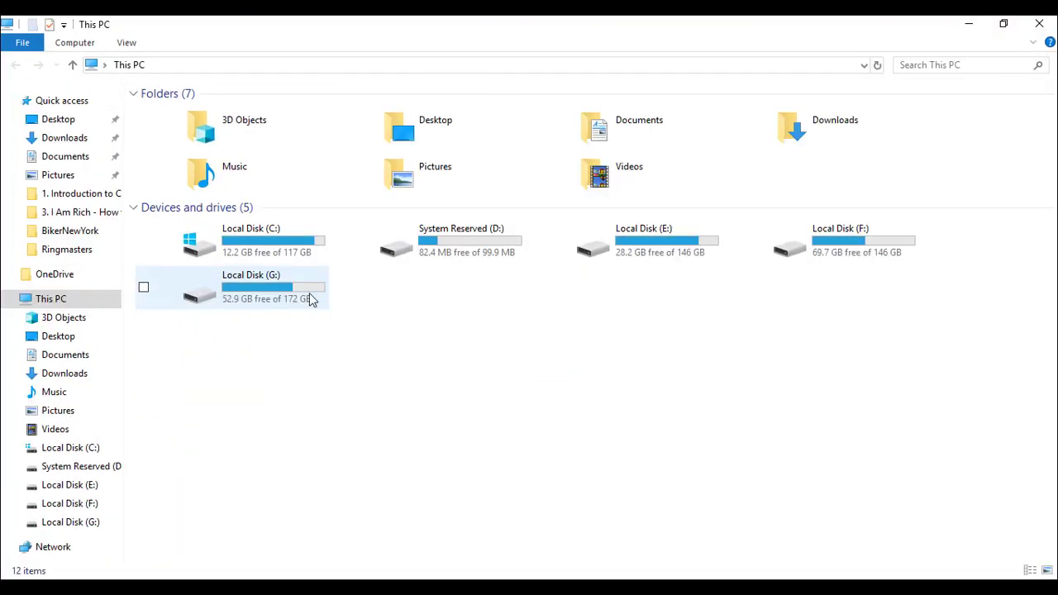
pyautogui.doubleClick(274, 236)
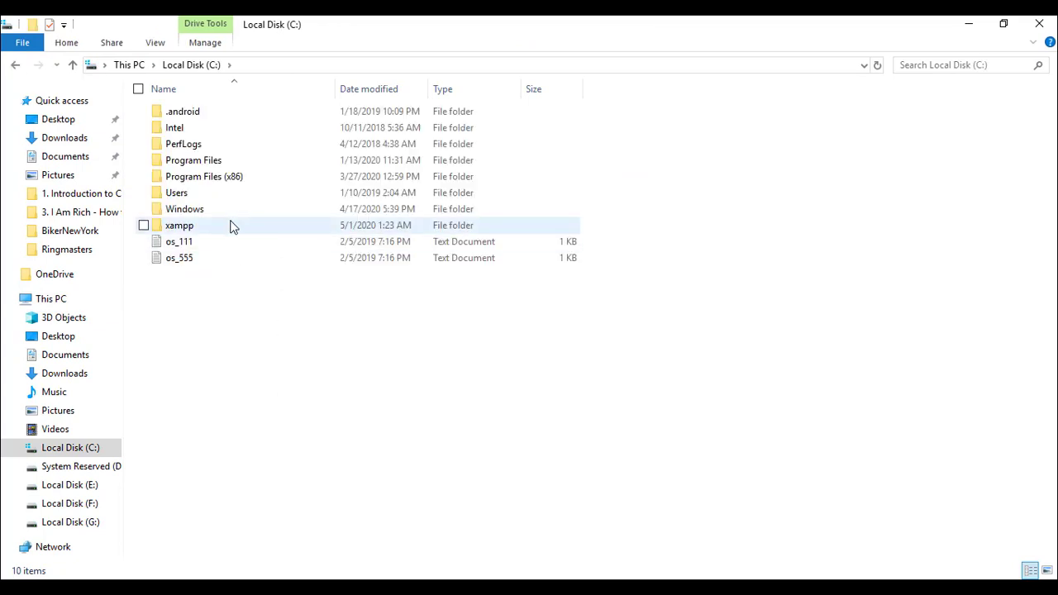
pyautogui.doubleClick(231, 225)
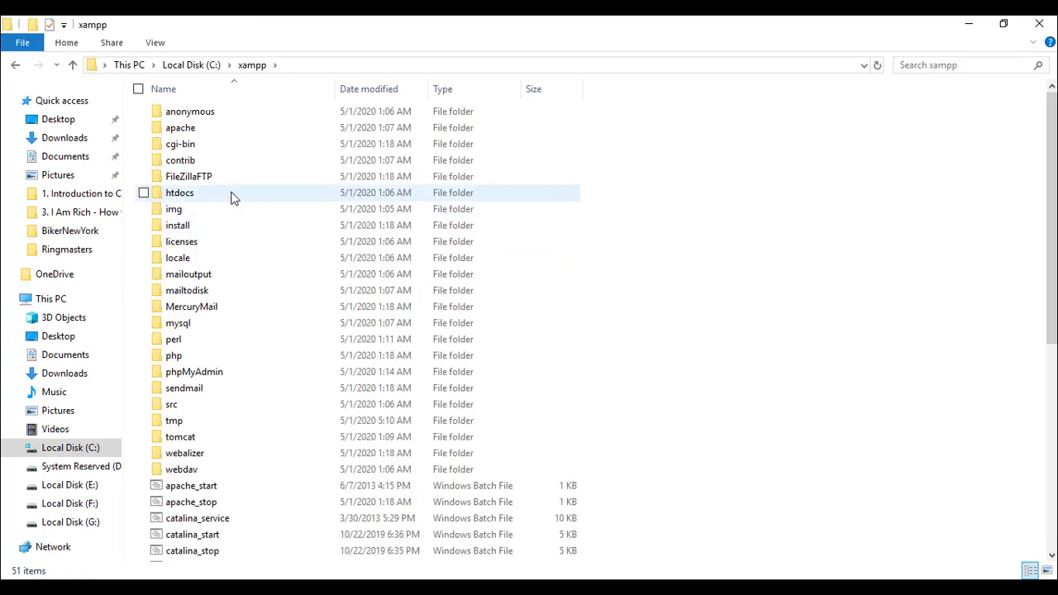
pyautogui.doubleClick(231, 197)
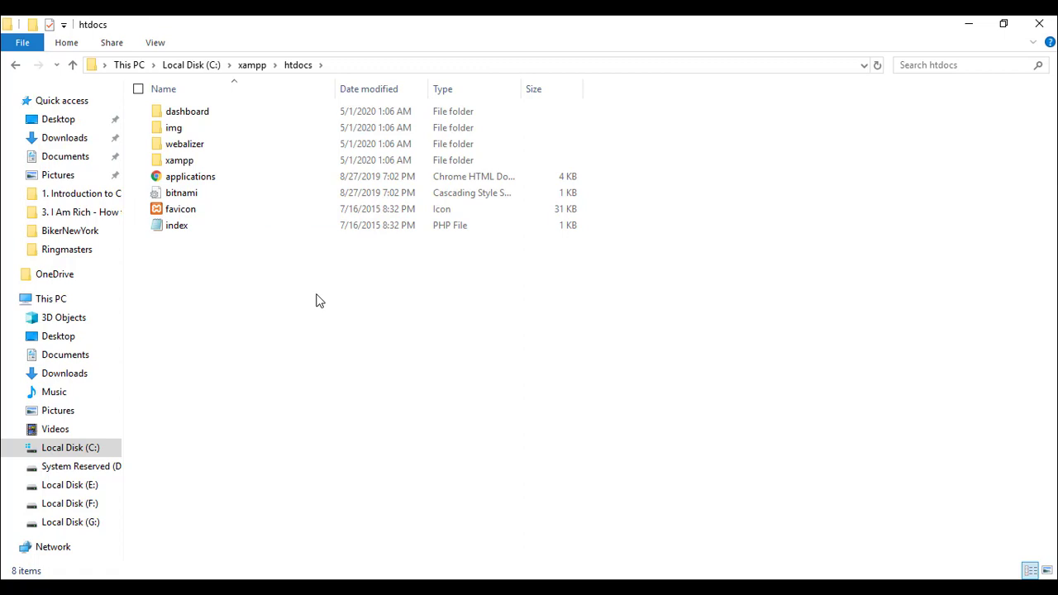
# Step: Create a folder named mywordpress in htdocs, open it and minimize the File Explorer window
pyautogui.hotkey('ctrl', 'shift', 'n')
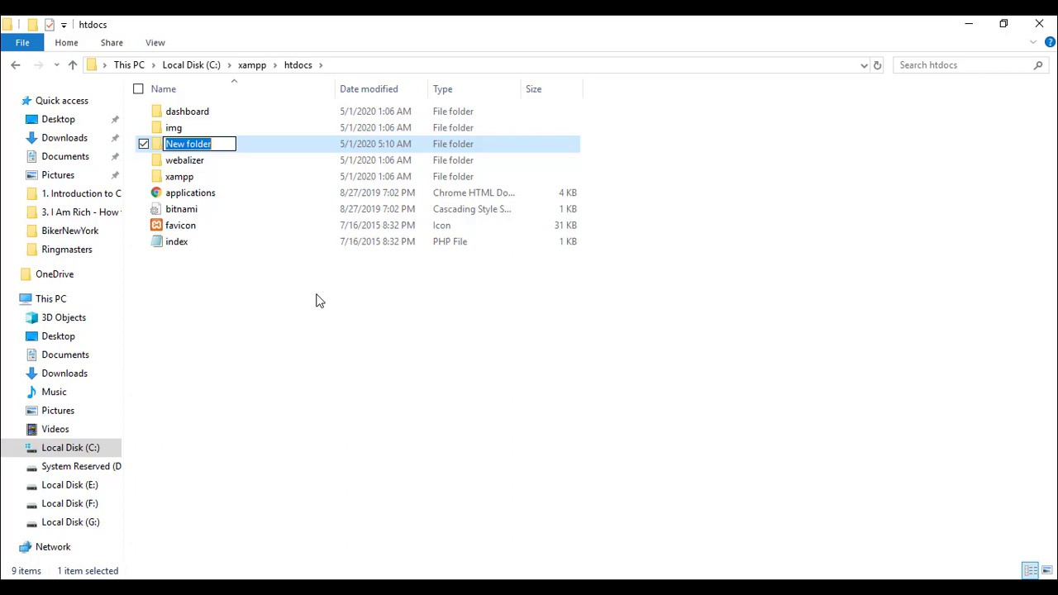
pyautogui.write('My')
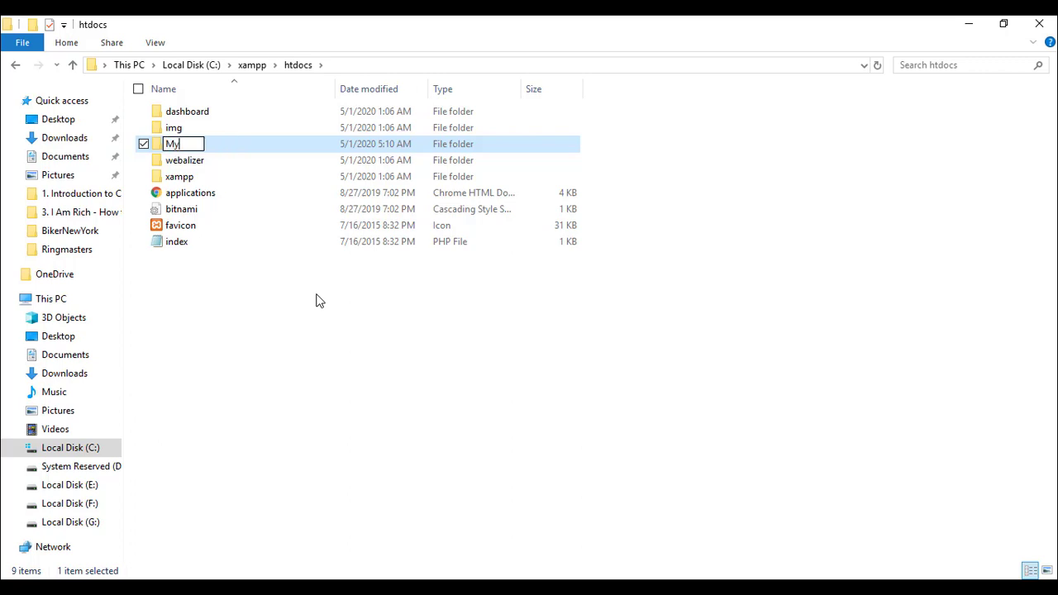
pyautogui.press('BackSpace')
pyautogui.press('BackSpace')
pyautogui.write('mywordpress')
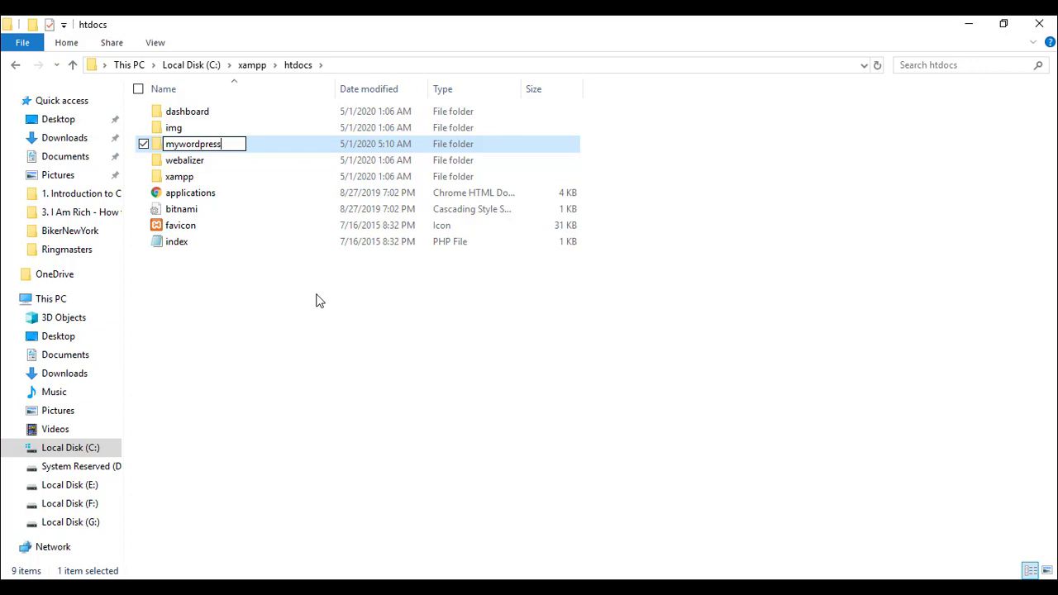
pyautogui.press('Return')
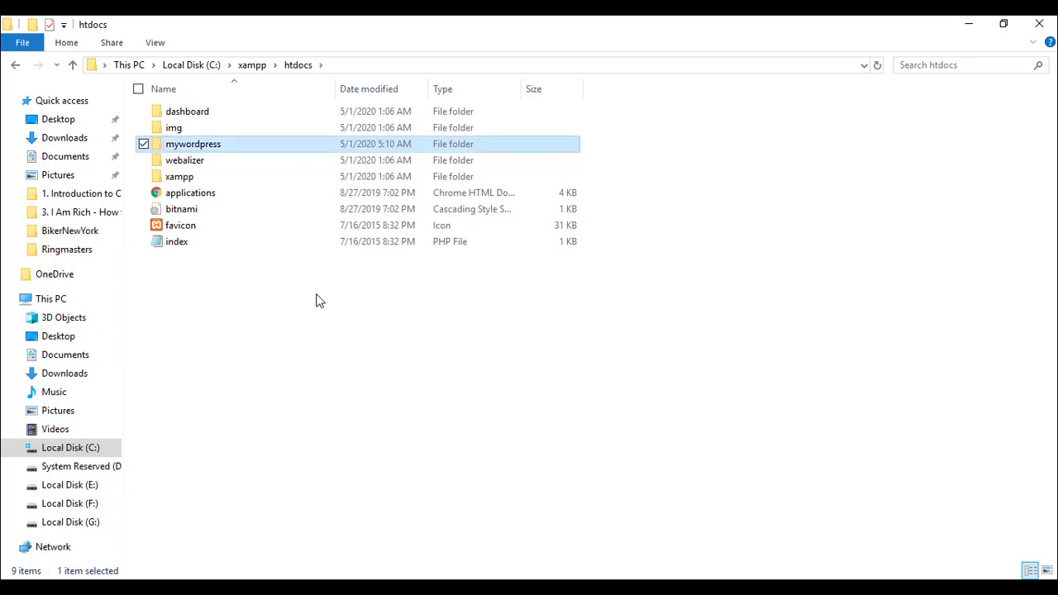
pyautogui.doubleClick(283, 144)
pyautogui.click(969, 23)
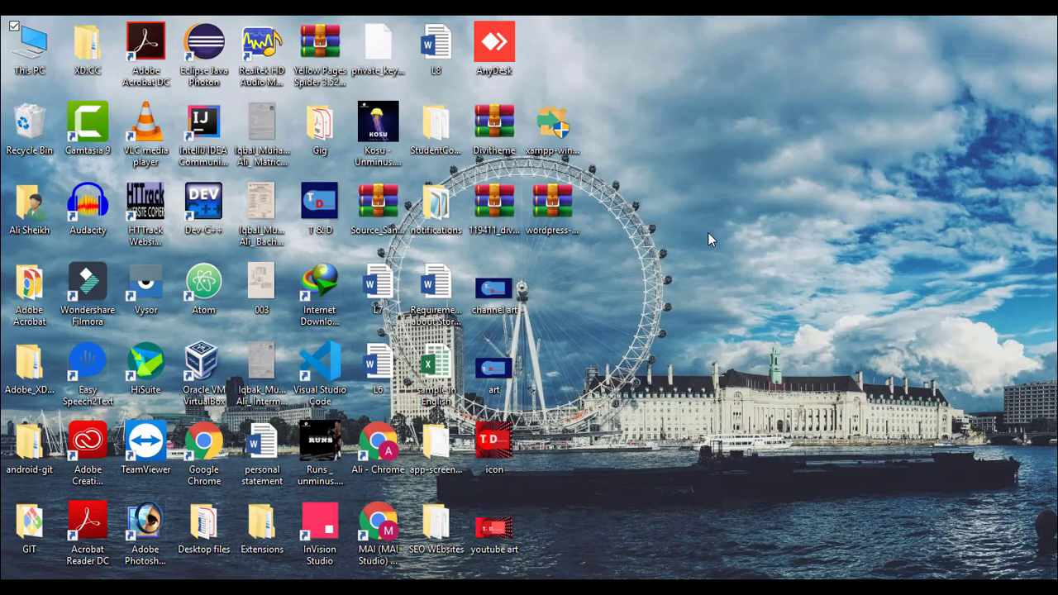
# Step: Extract the wordpress-5.4 archive from the desktop into C:\xampp\htdocs\mywordpress with WinRAR
pyautogui.click(565, 216)
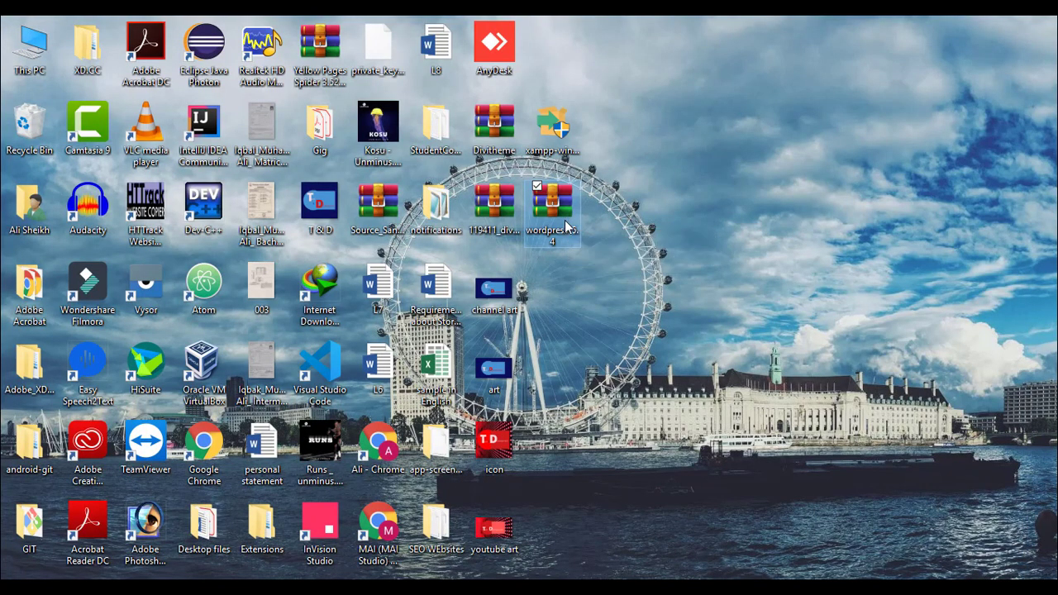
pyautogui.rightClick(565, 219)
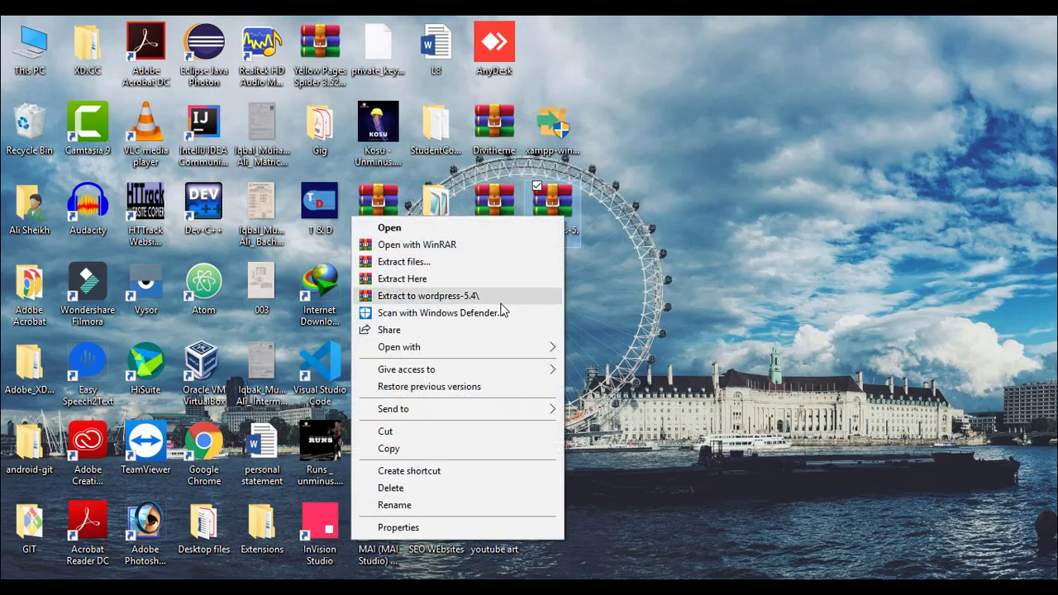
pyautogui.click(448, 260)
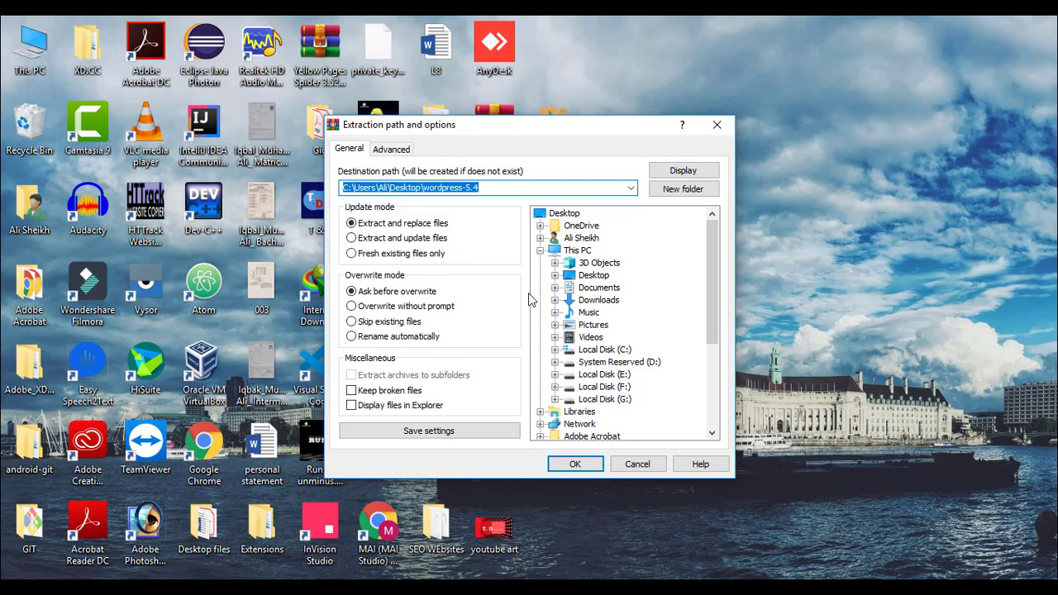
pyautogui.moveTo(711, 297); pyautogui.dragTo(711, 320)
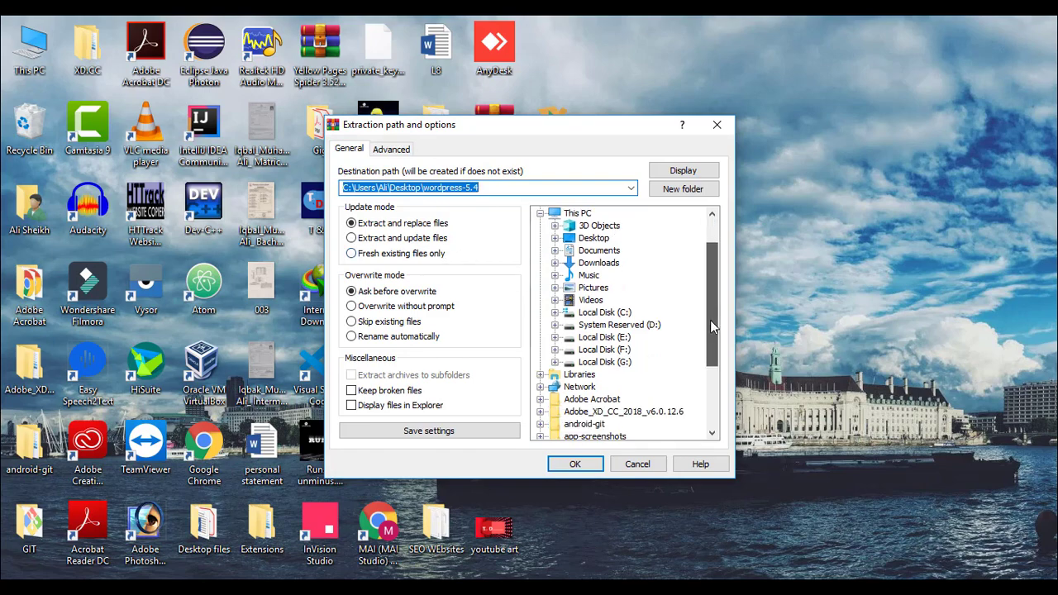
pyautogui.click(555, 312)
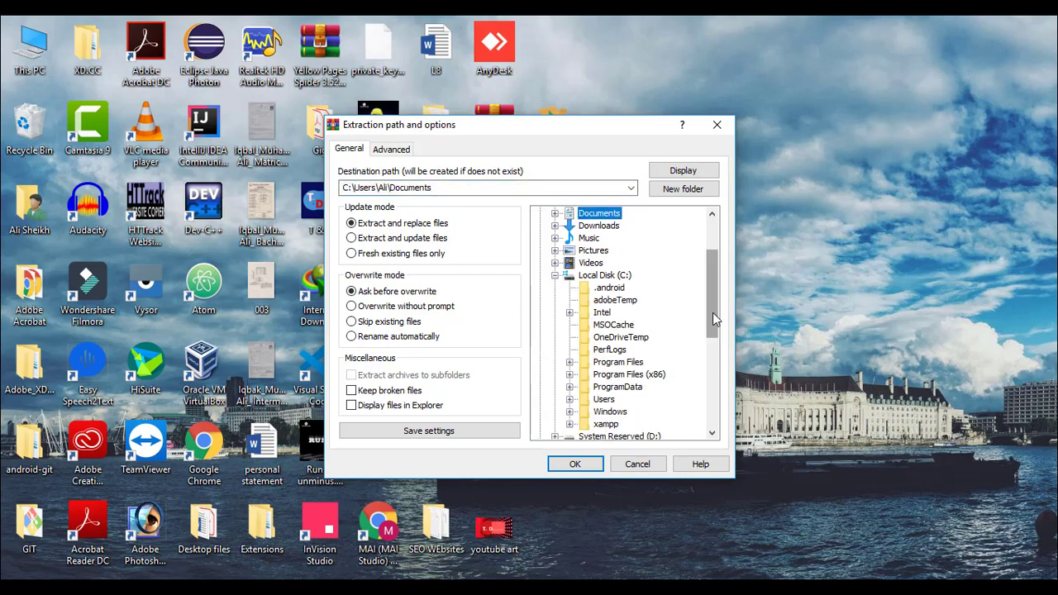
pyautogui.moveTo(712, 312); pyautogui.dragTo(713, 349)
pyautogui.click(569, 337)
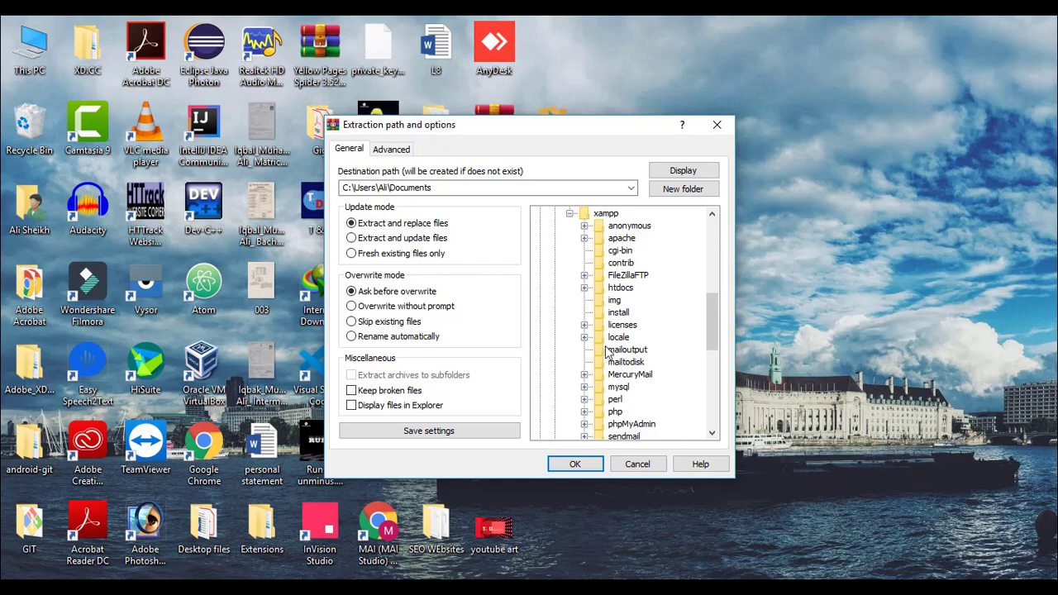
pyautogui.click(584, 288)
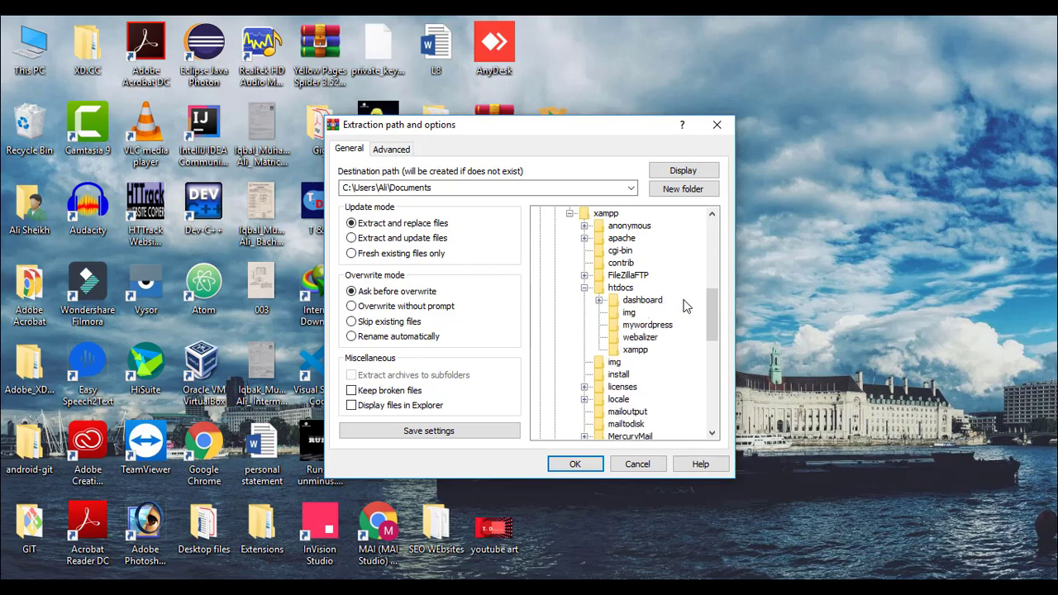
pyautogui.scroll(-1, 710, 302)
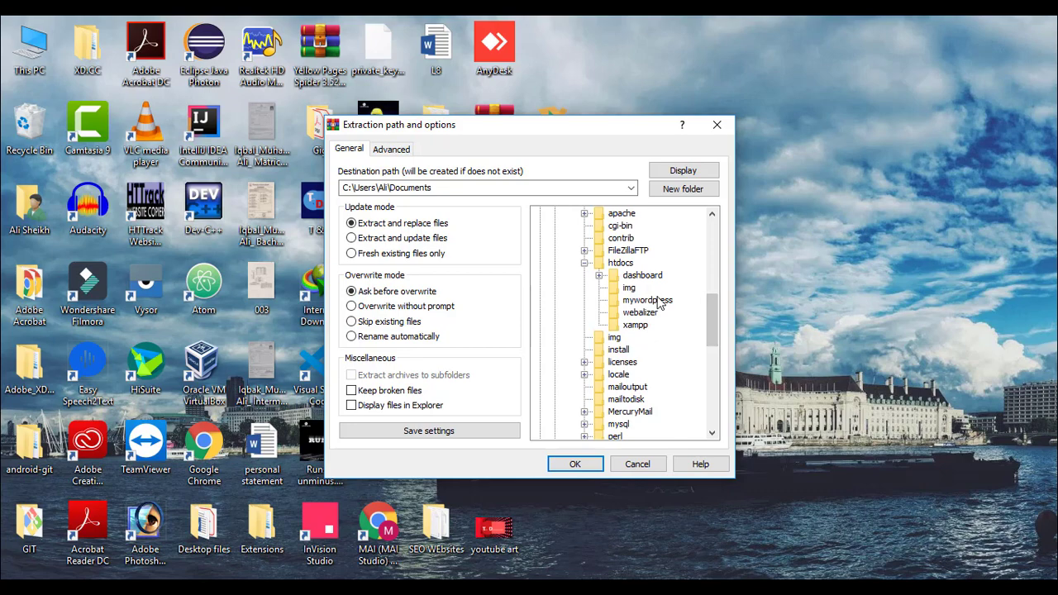
pyautogui.click(658, 301)
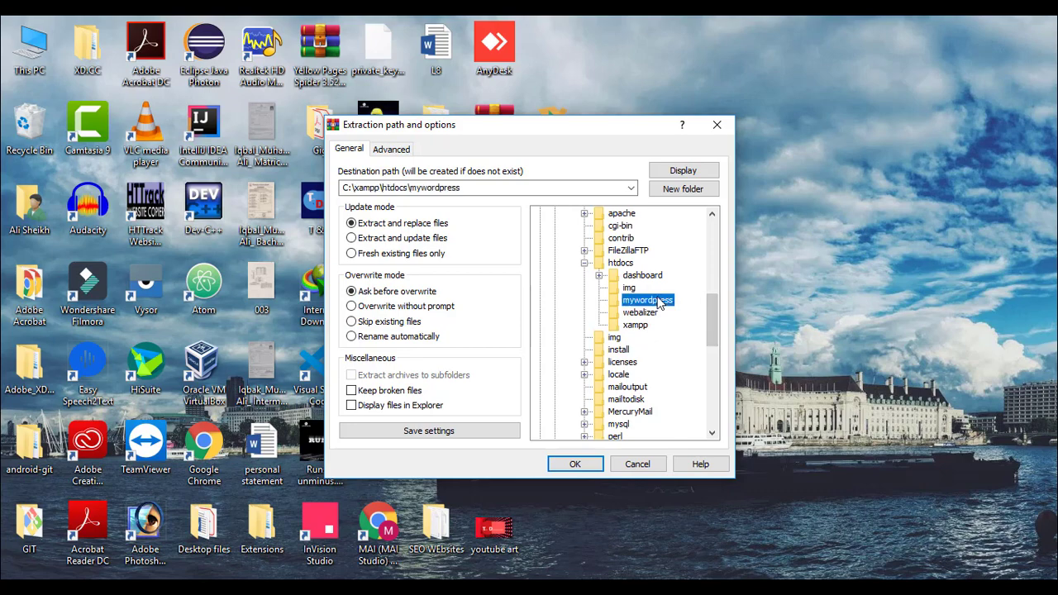
pyautogui.click(575, 464)
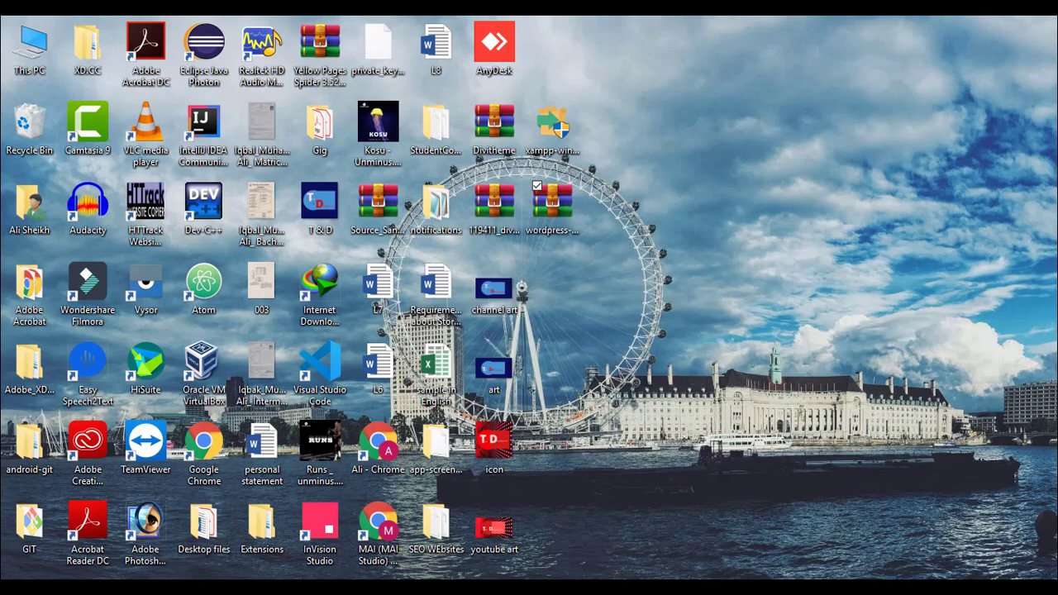
# Step: Move all files and folders from the extracted wordpress subfolder up into the mywordpress folder
pyautogui.moveTo(401, 588)
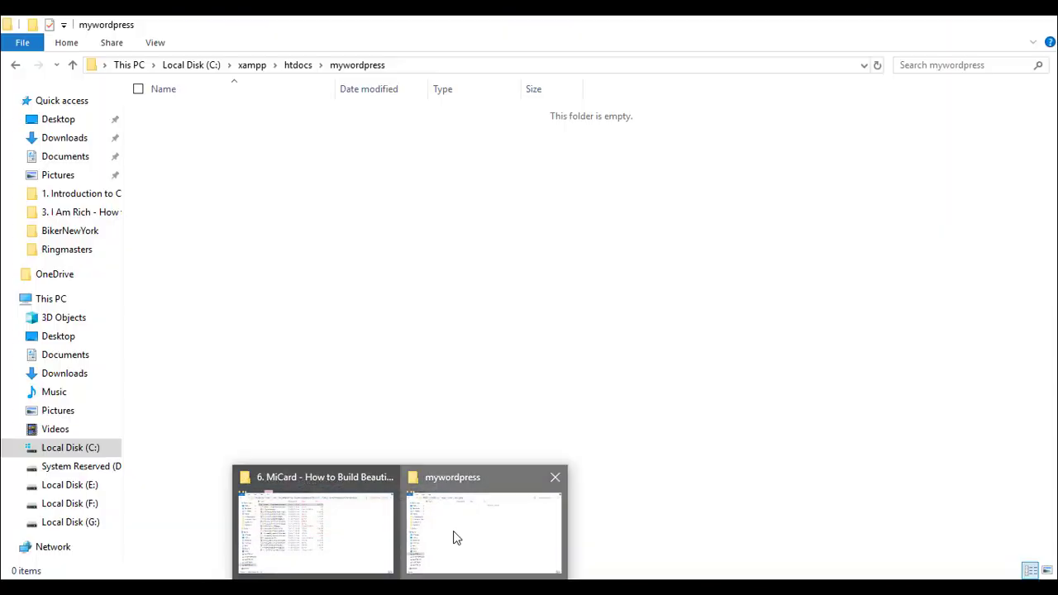
pyautogui.click(453, 537)
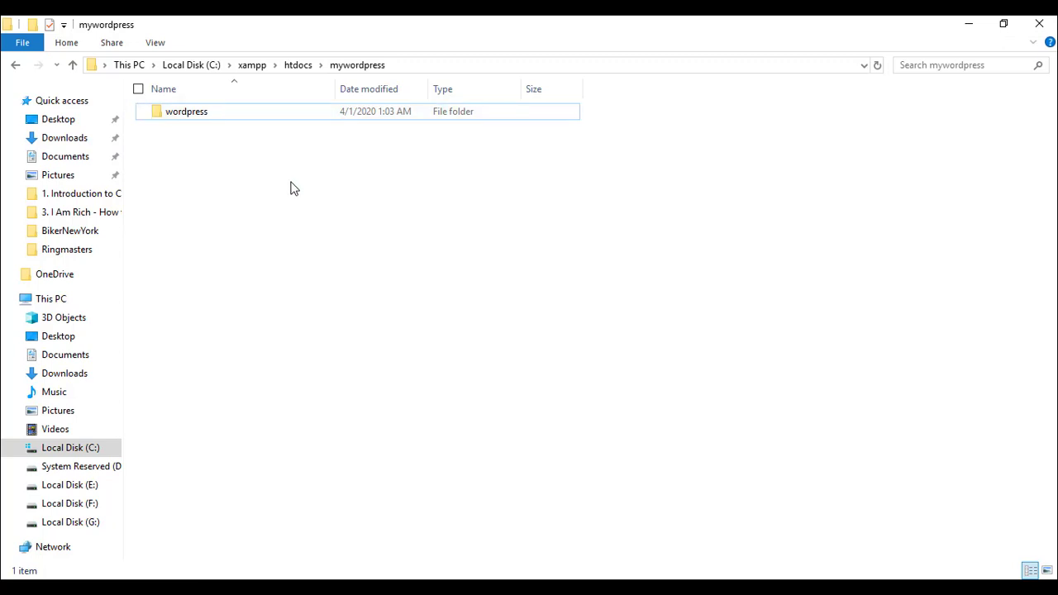
pyautogui.doubleClick(226, 111)
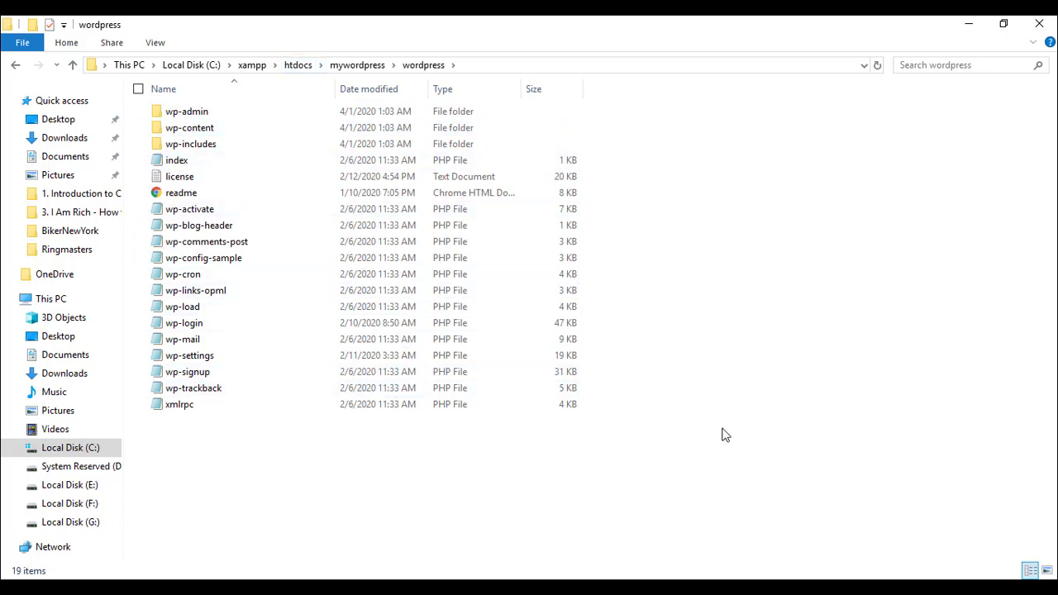
pyautogui.hotkey('ctrl', 'a')
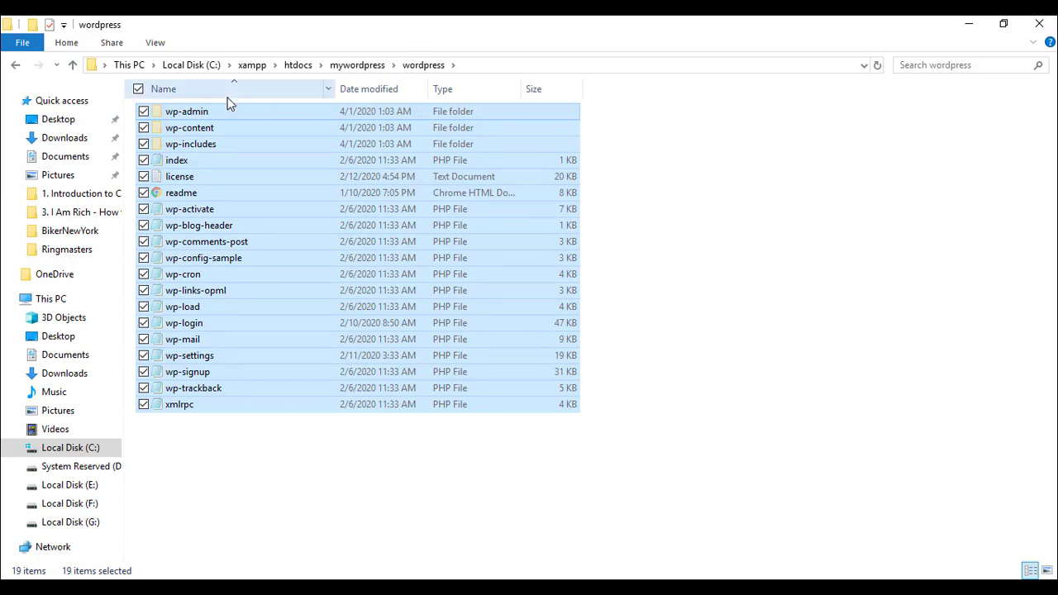
pyautogui.click(16, 66)
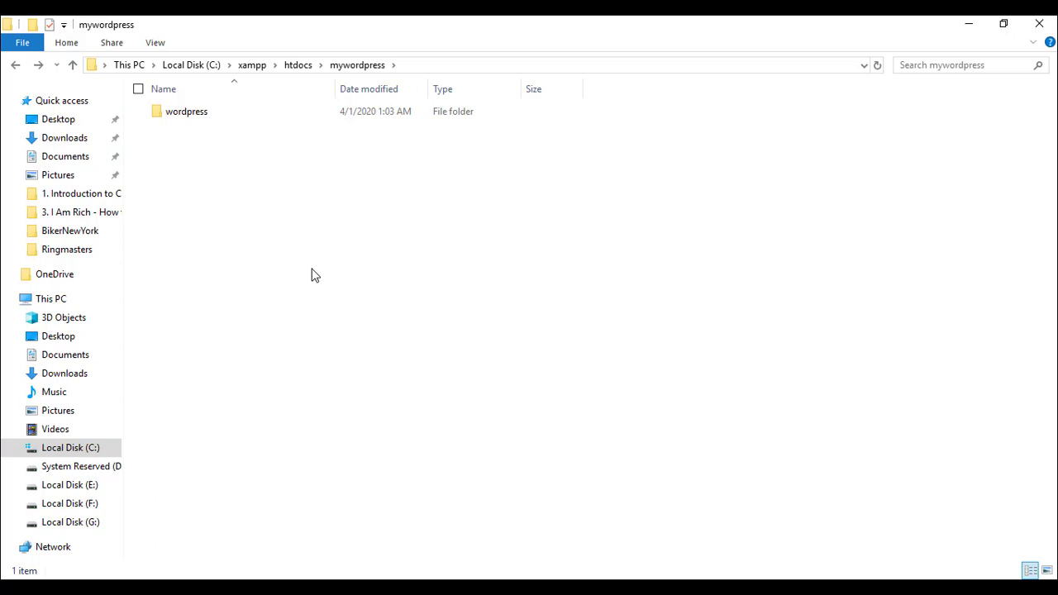
pyautogui.hotkey('ctrl', 'v')
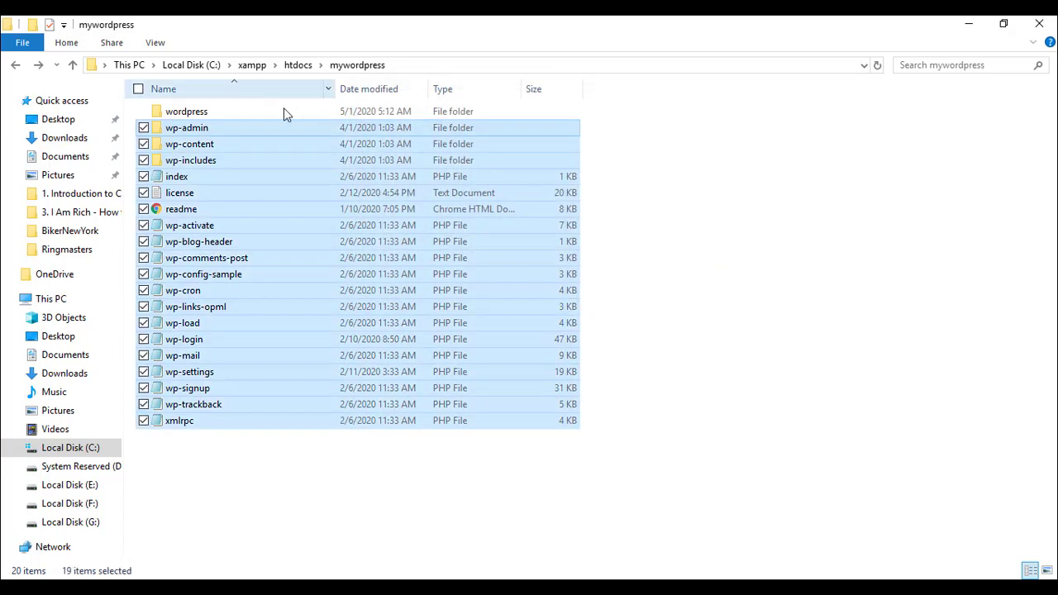
# Step: Check inside the leftover wordpress subfolder, and delete that subfolder from mywordpress
pyautogui.click(244, 111)
pyautogui.doubleClick(244, 111)
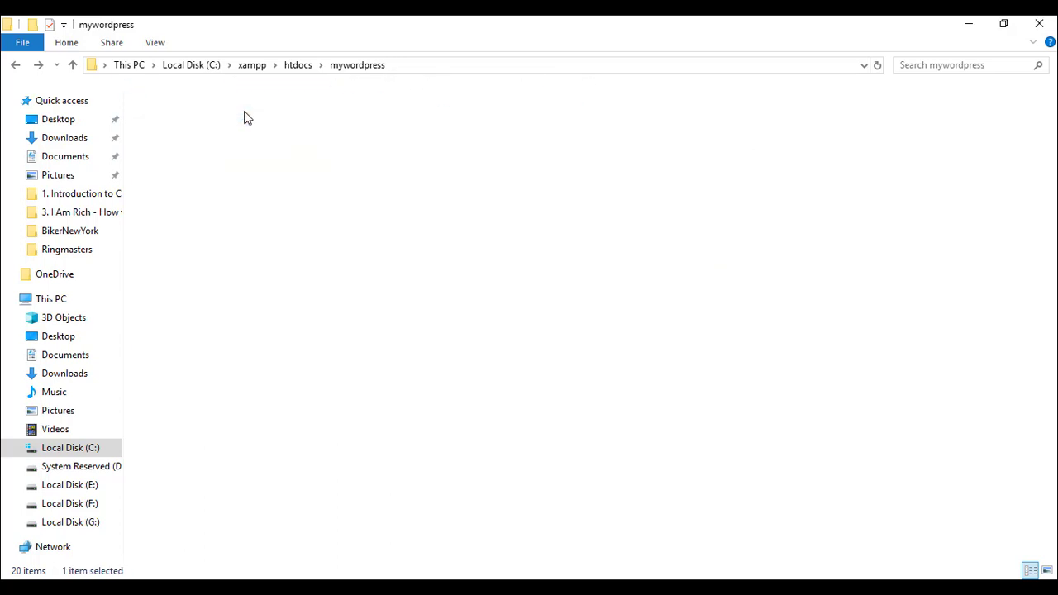
pyautogui.click(16, 66)
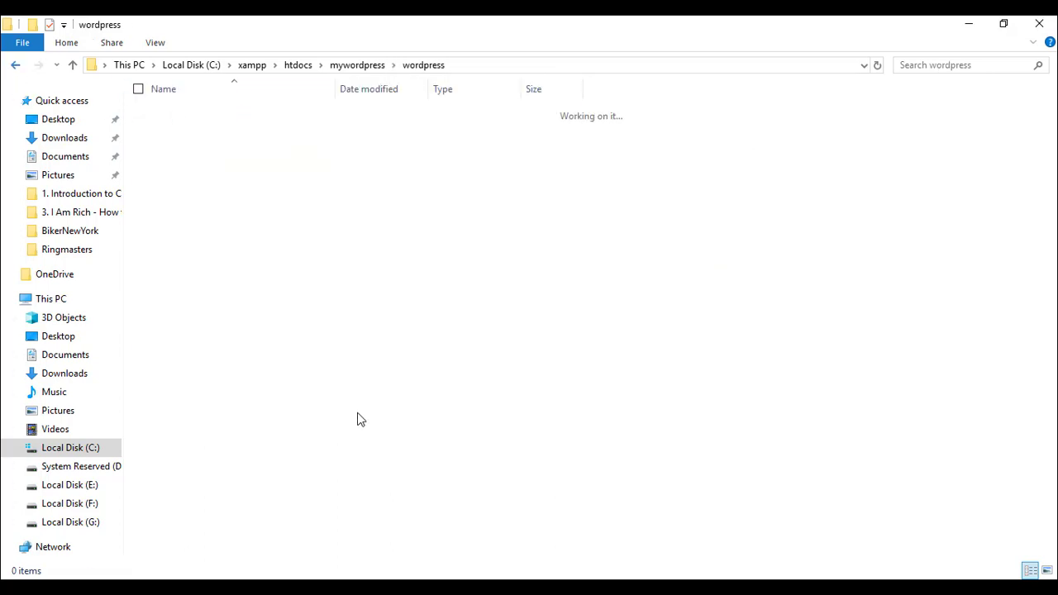
pyautogui.click(356, 463)
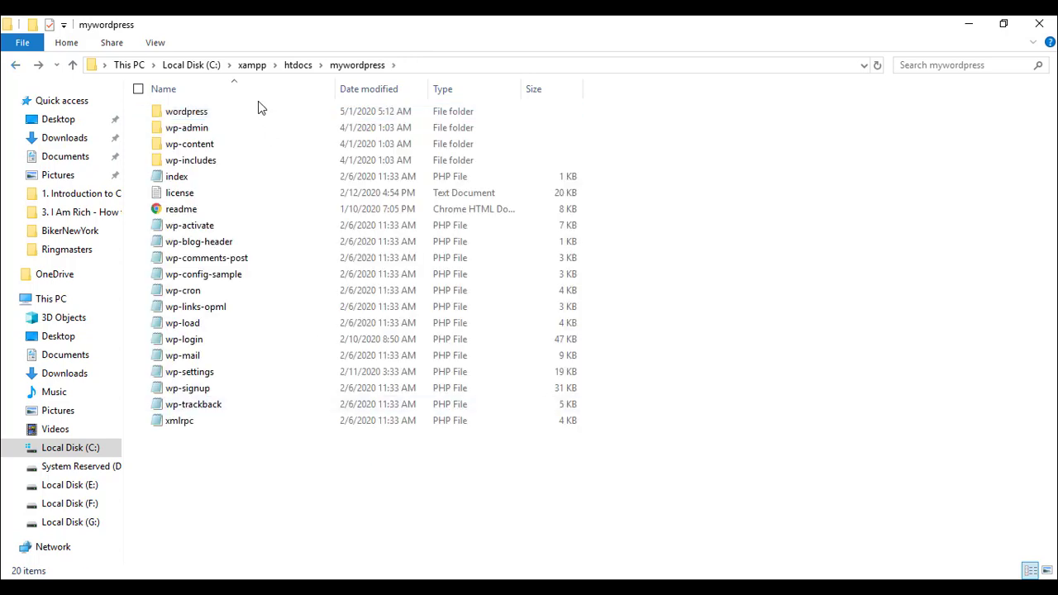
pyautogui.click(258, 109)
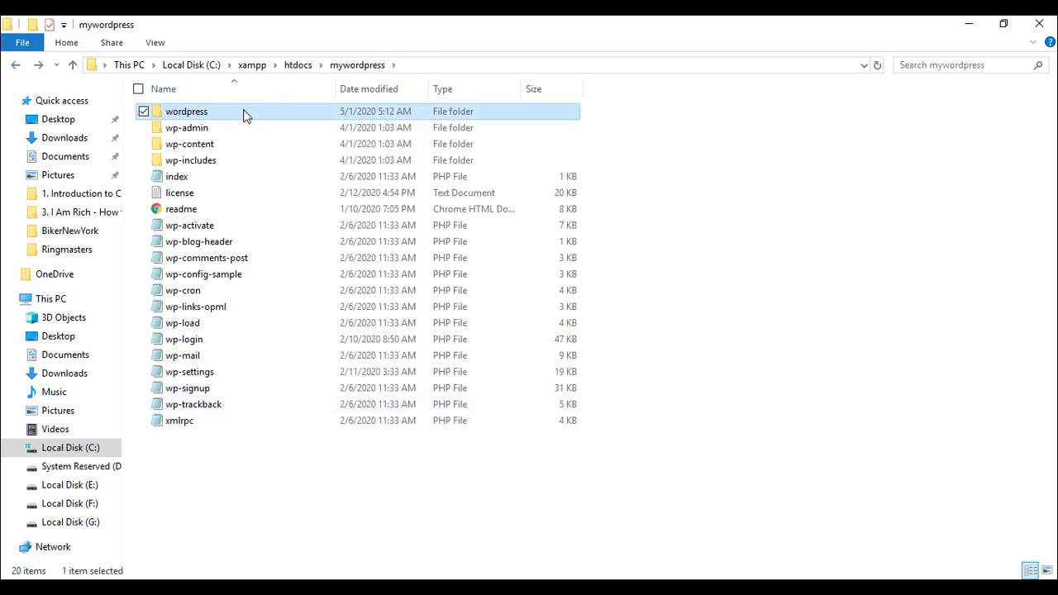
pyautogui.press('Delete')
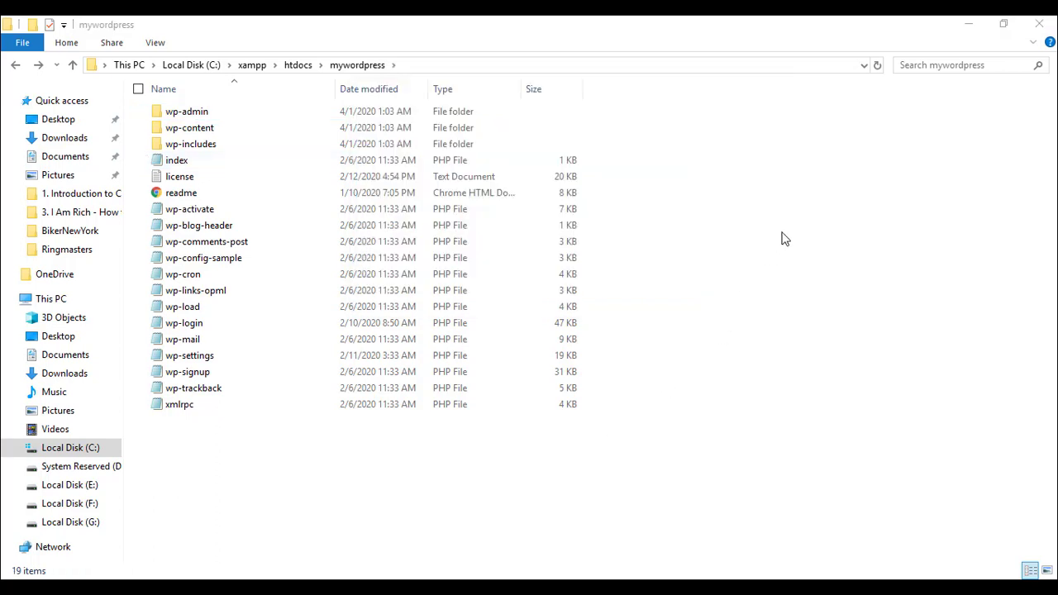
pyautogui.rightClick(601, 232)
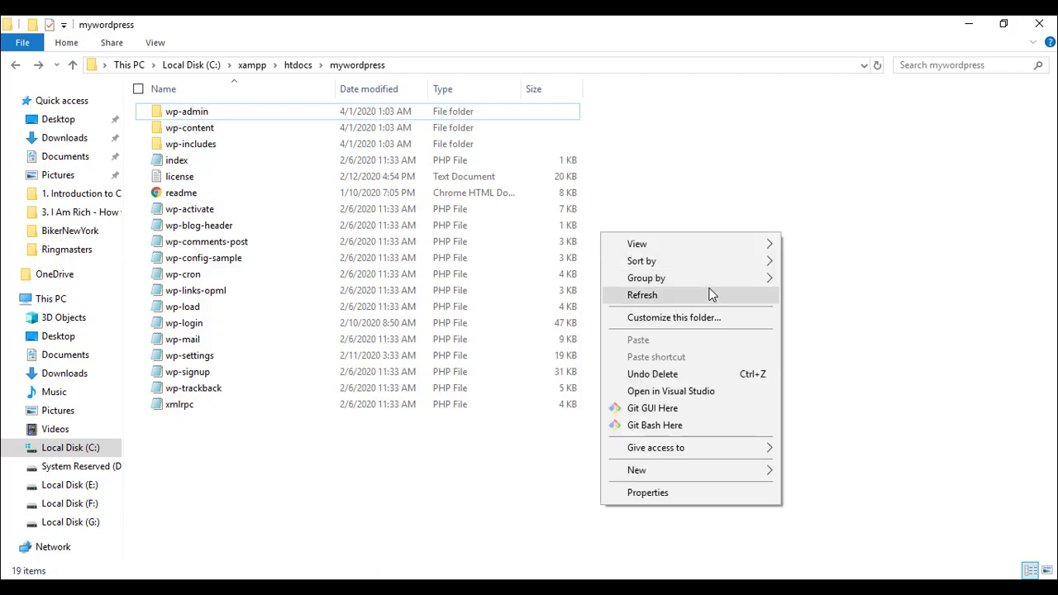
pyautogui.click(709, 293)
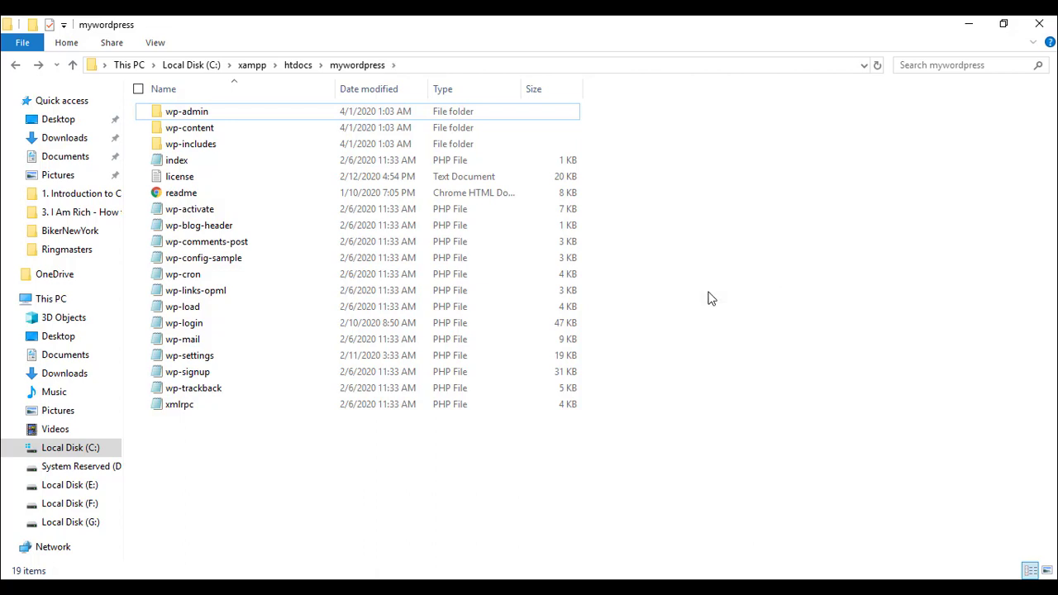